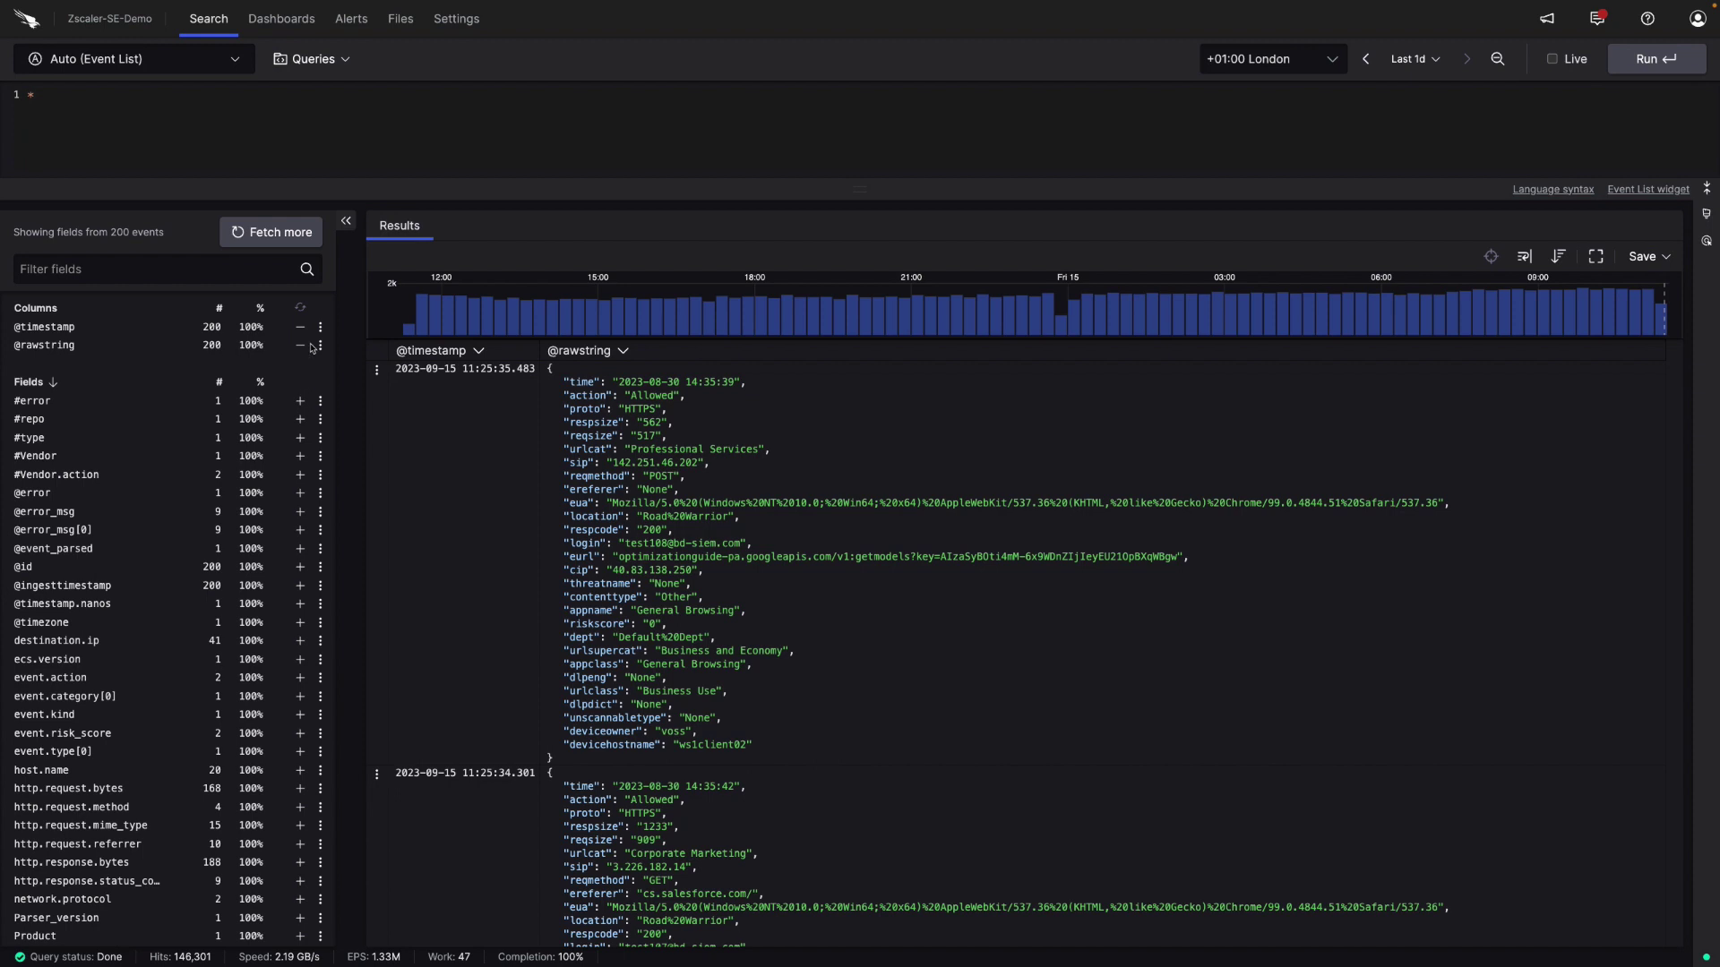
Step: Replace the * query with a select() of Zscaler fields such as action, host name, referrer and URL category
left_click(112, 109)
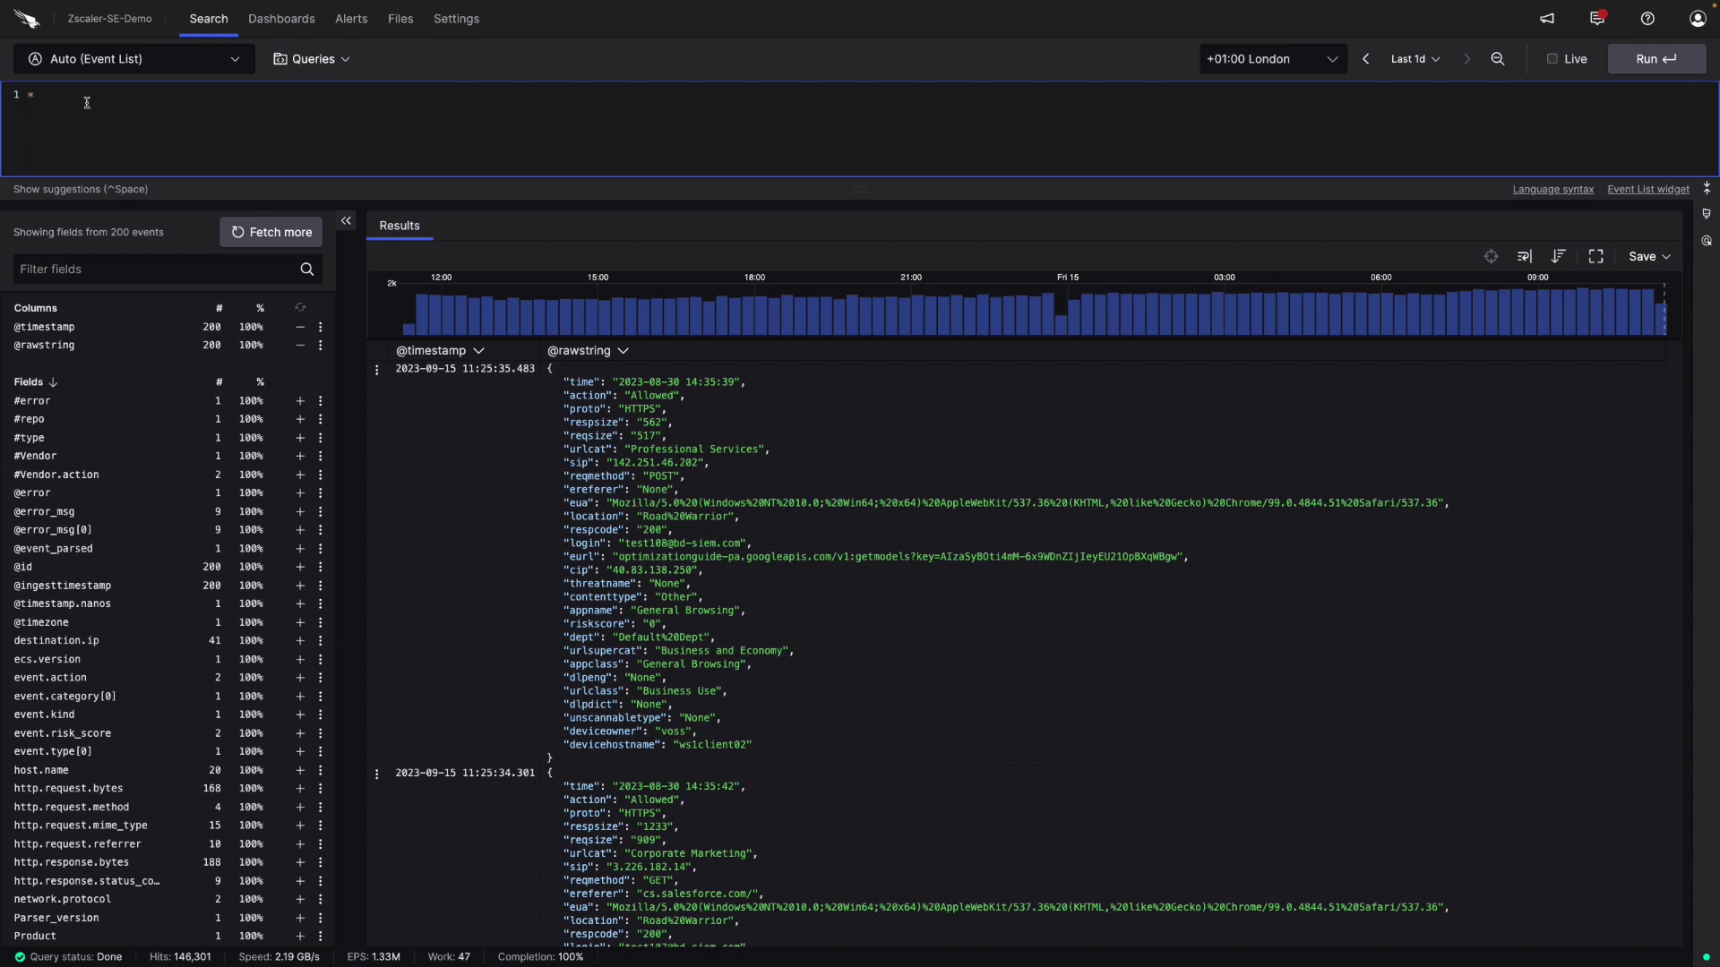
left_click_drag(87, 102, 1, 90)
type("| select([@timestamp, #Vendor.action, host.name, http.request.referrer, Vendor.urlcat,Vendor.urlclass,Vendor.urlsupercat,user_agent.original, http.response.status_code,http.request.method,Vendor.proto, Vendor.contenttype, Vendor.eurl])")
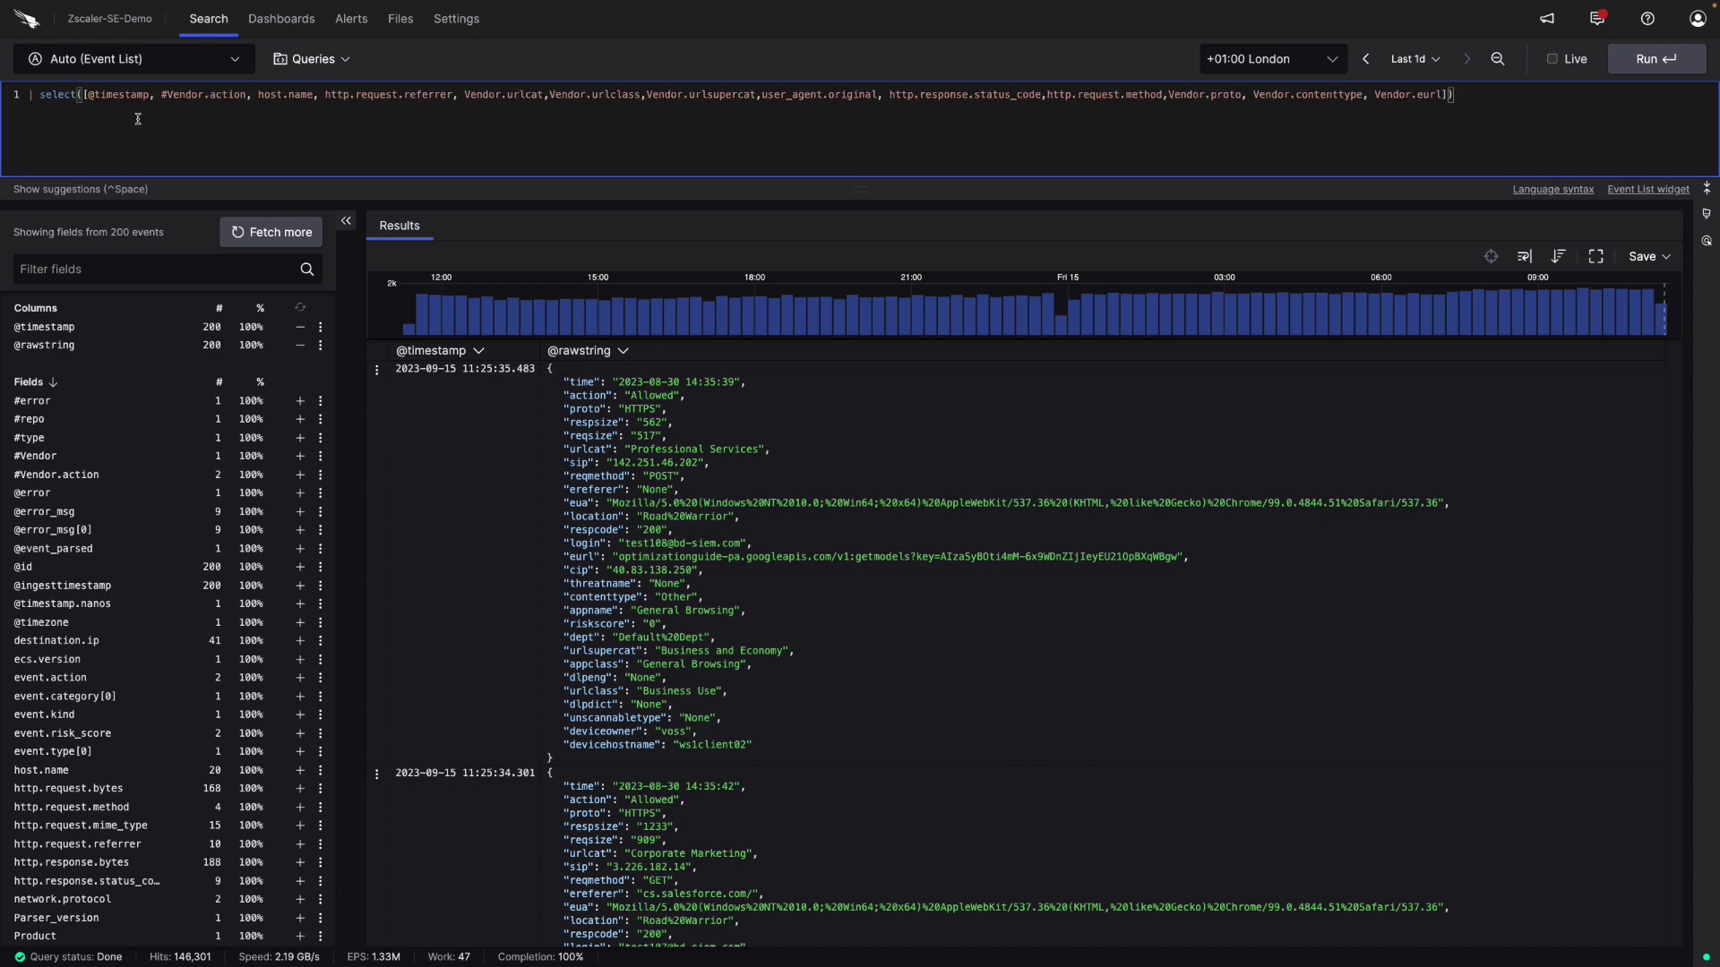
key("Return")
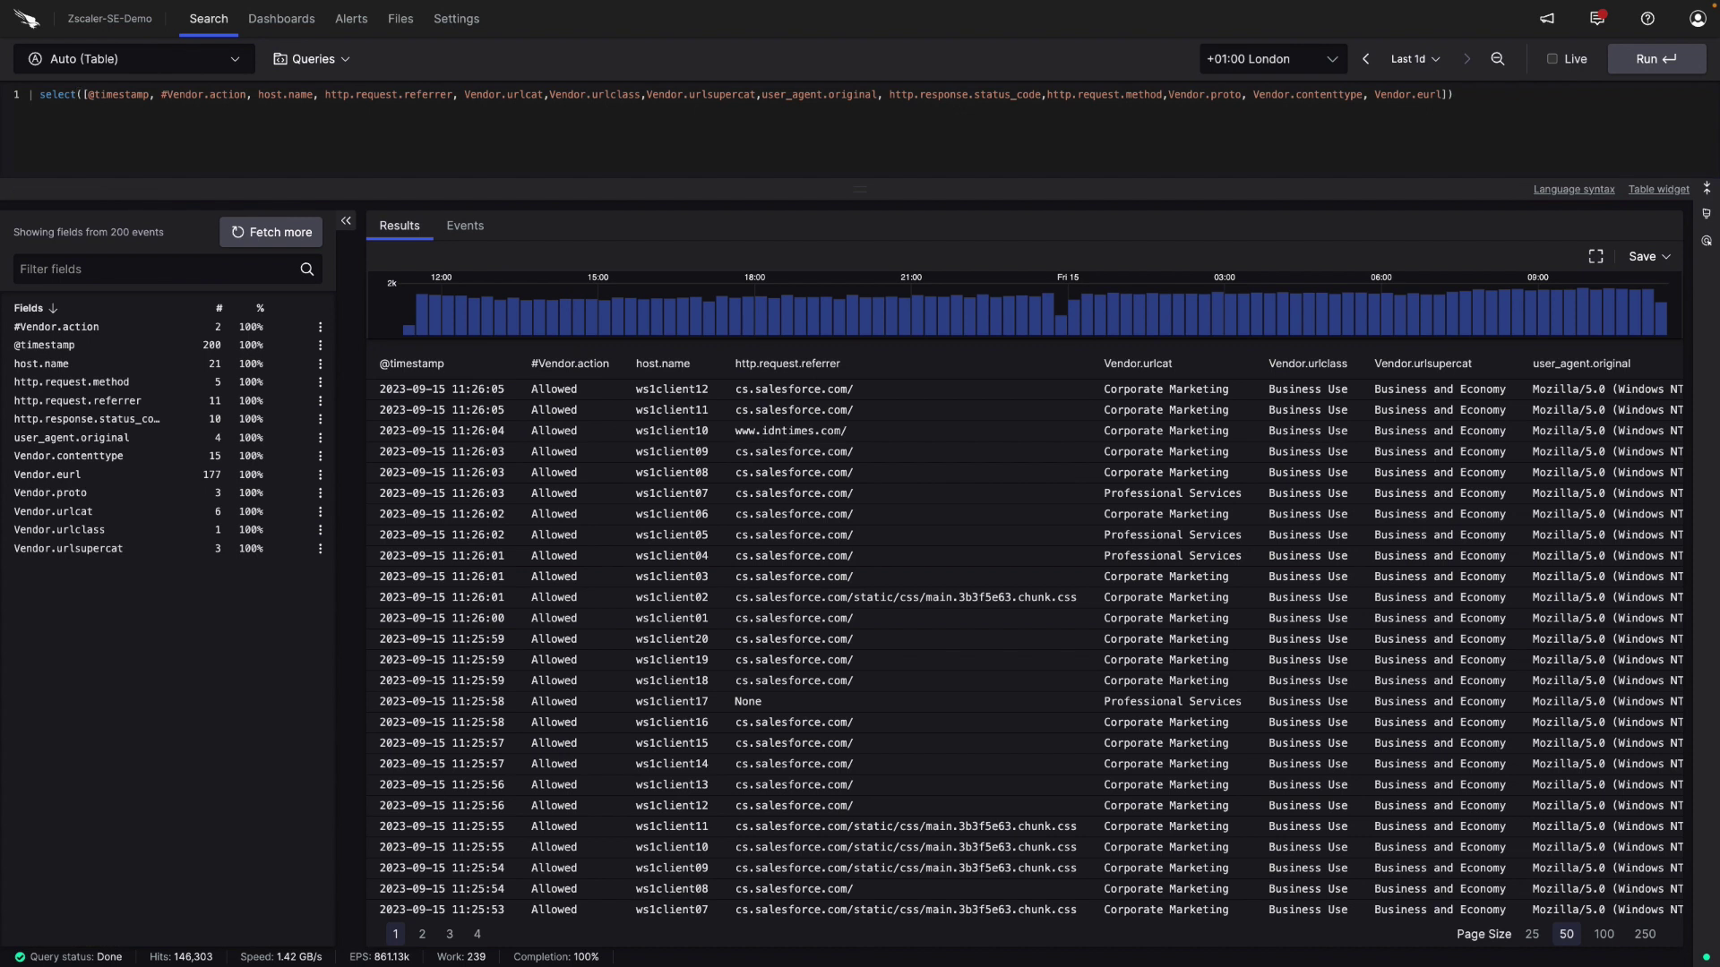
scroll(951, 574, "right", 5)
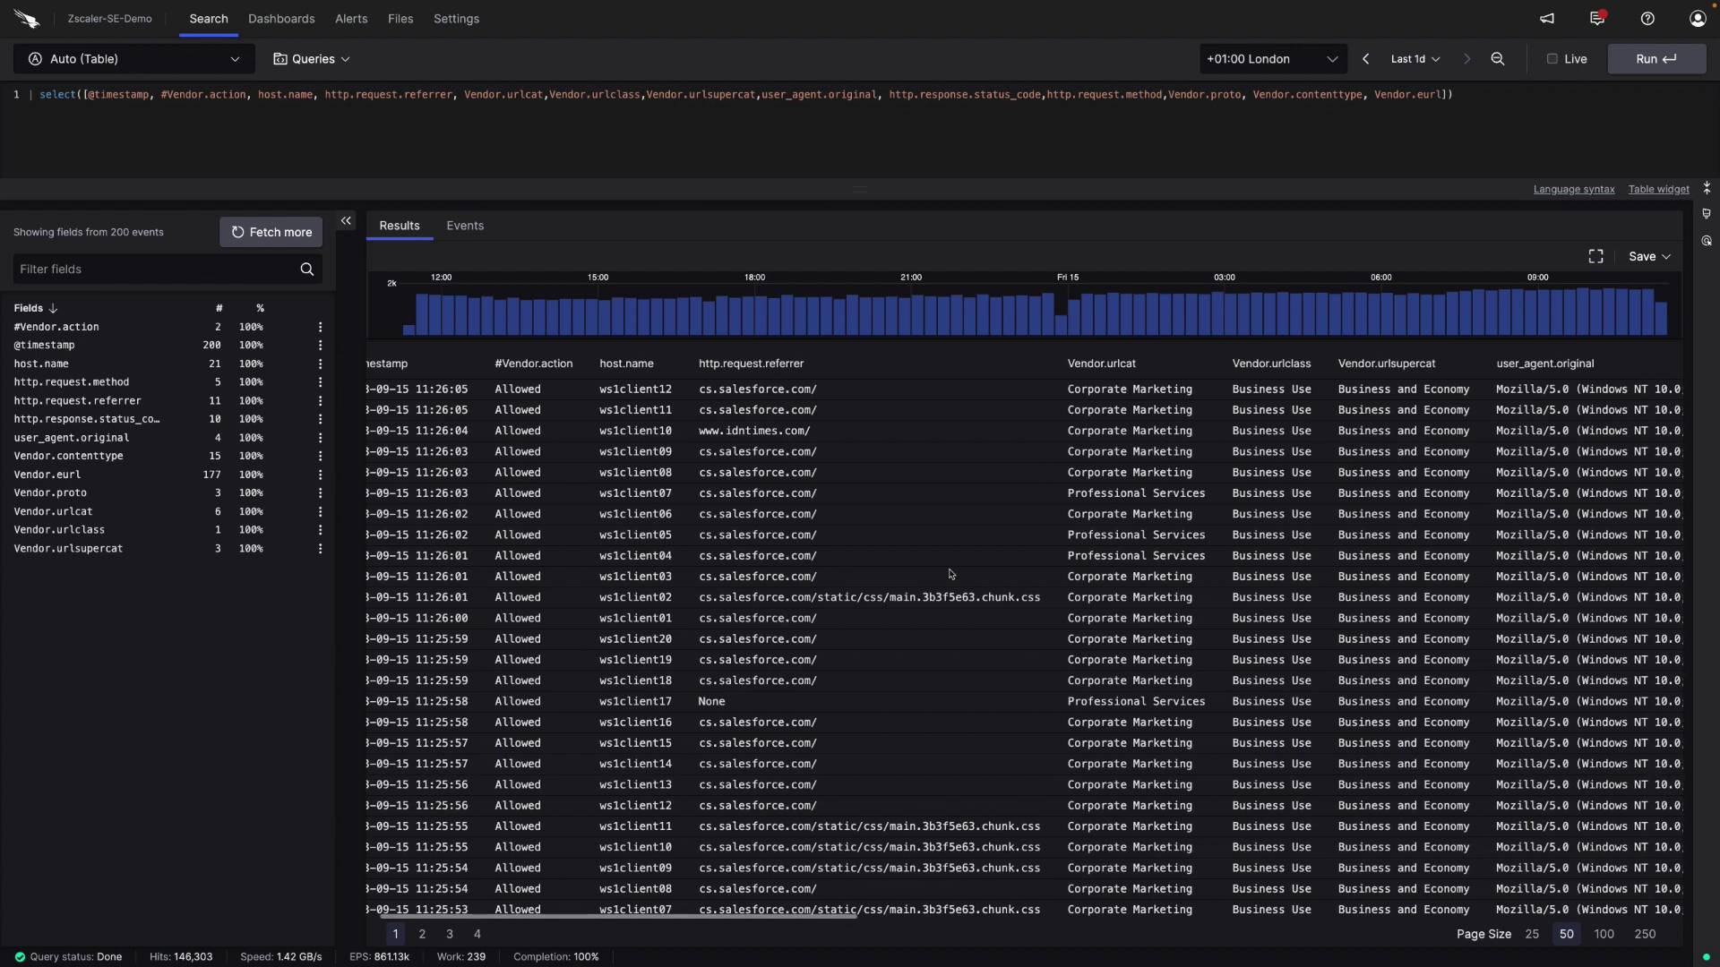
scroll(950, 574, "right", 10)
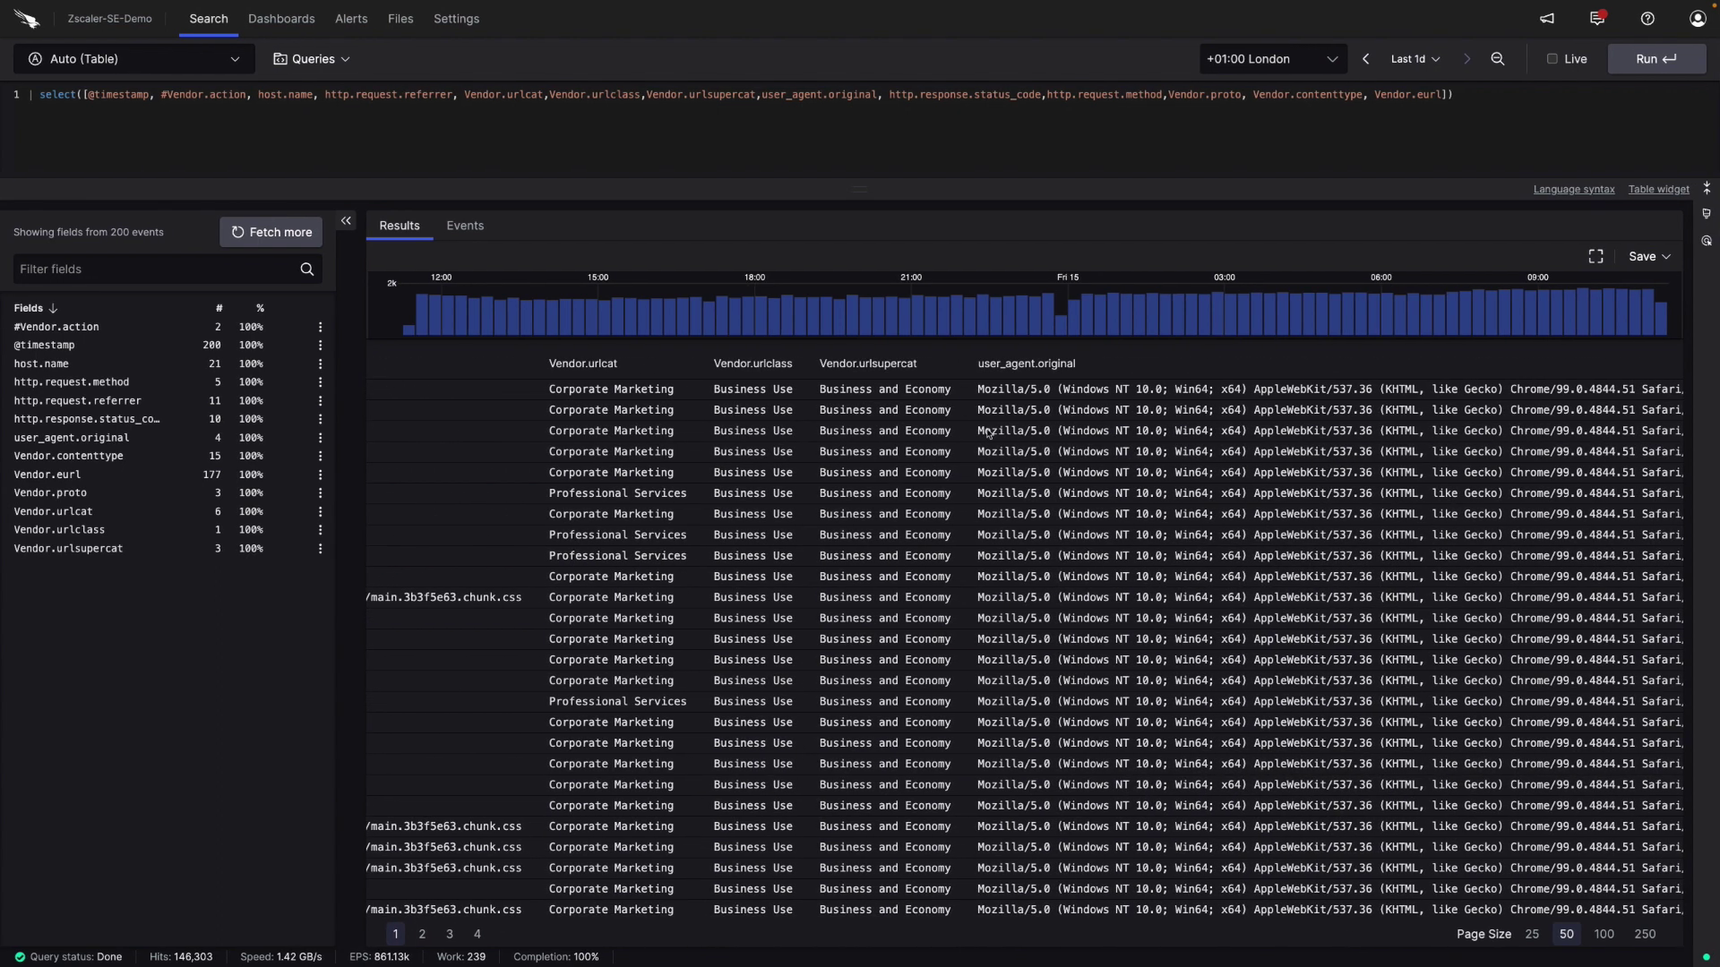
scroll(985, 463, "right", 15)
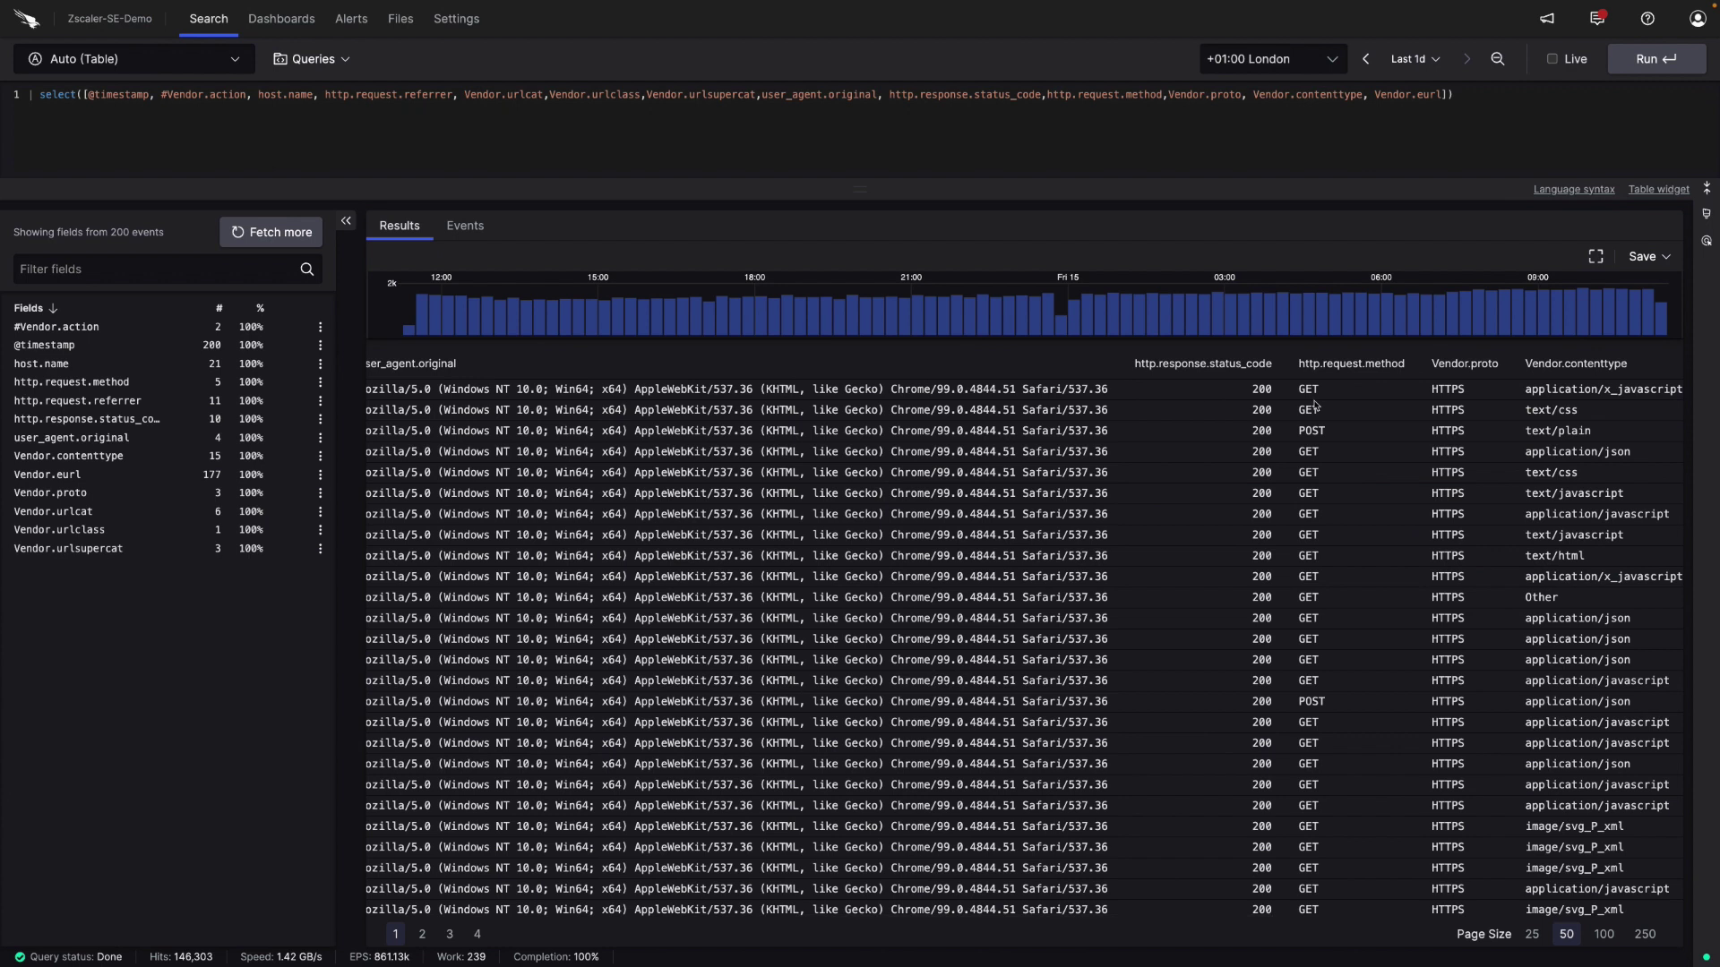
Step: Filter Vendor.urlcat for risky categories like Phishing and Malicious Content, tabling hosts, URLs and timestamps
triple_click(619, 97)
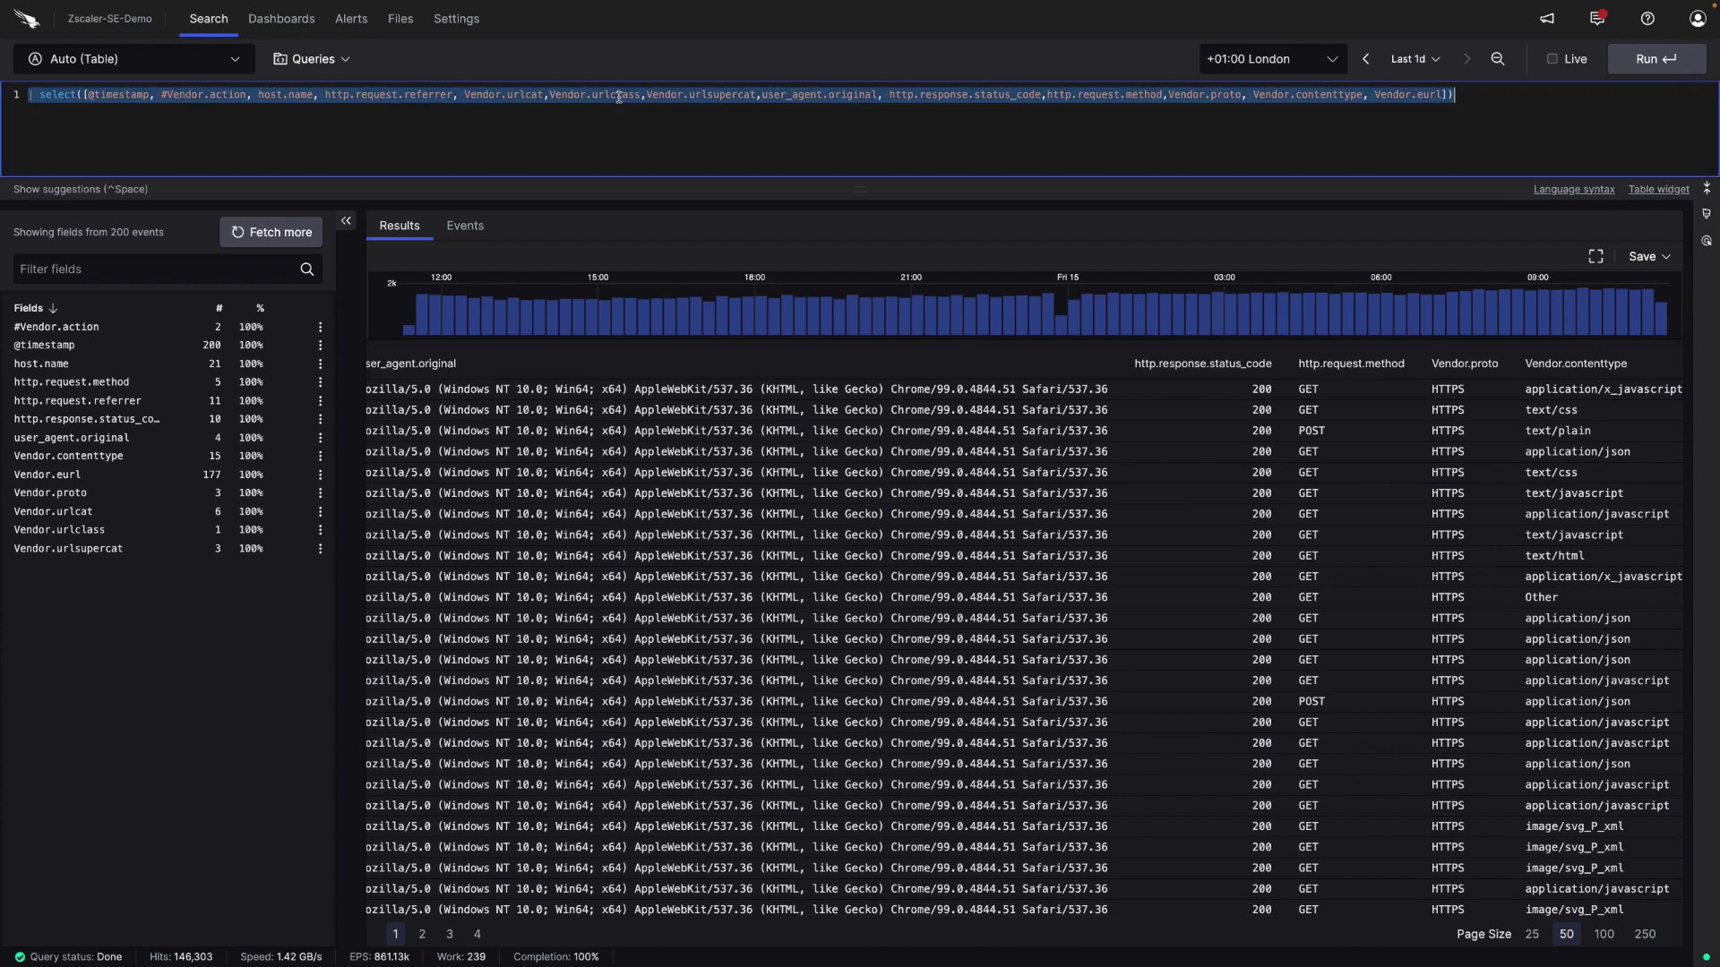
type("Vendor.urlcat=/(?i)(?:adware\\/spyware\\ssites|botnet\\scallback|browser\\sexploit|shost|malicious\\scontent|phishing|remote\\saccess\\stools|spyware\\scallback|spyware\\/adware|suspicious\\scontent)/ | table([host.name,Vendor.urlcat,Vendor.eurl, @timestamp])")
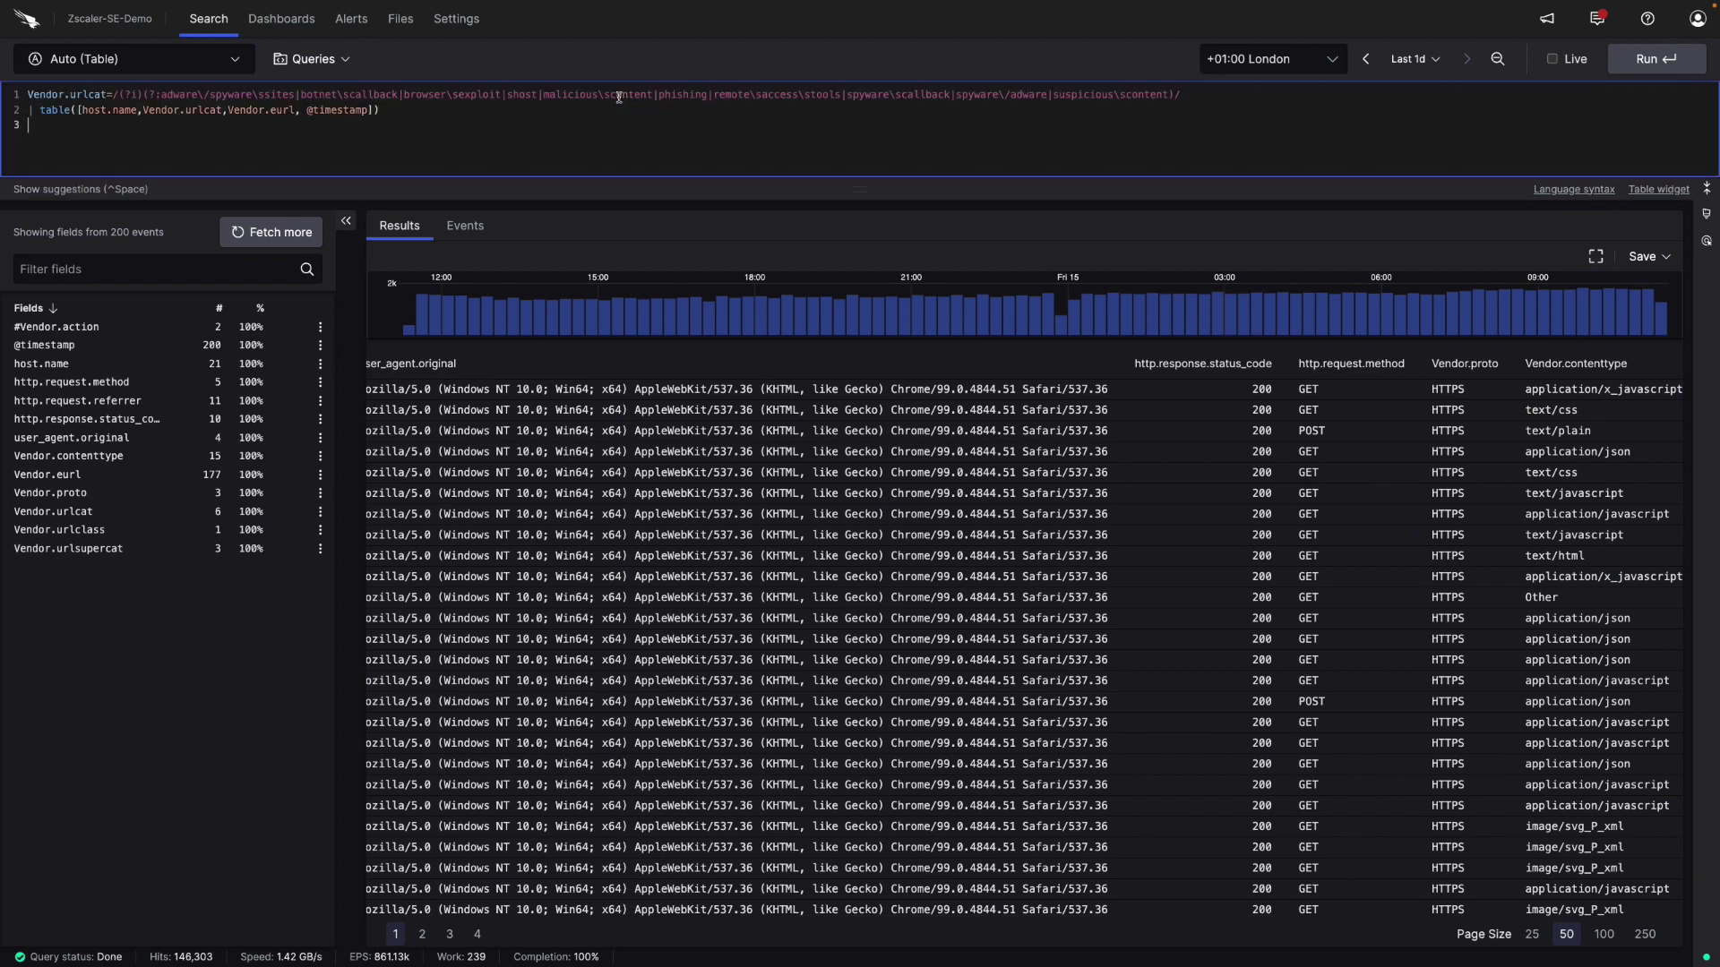
key("Return")
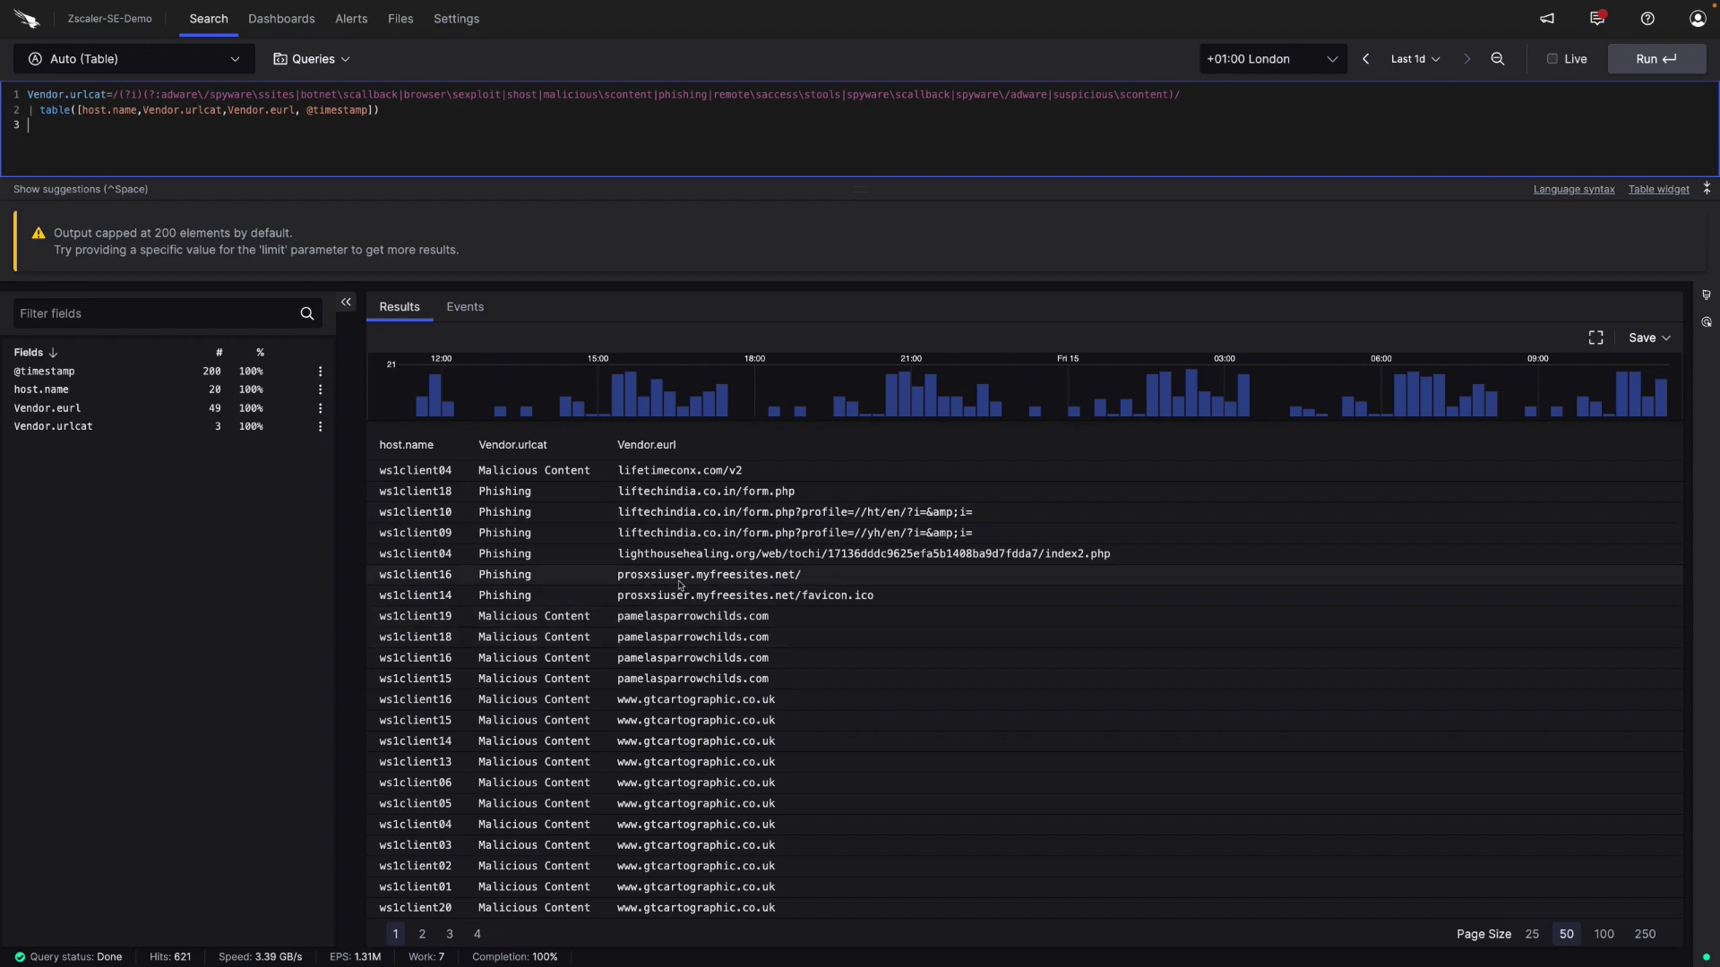
scroll(590, 583, "down", 3)
scroll(537, 537, "up", 3)
Step: Reset the query to * and run Investigate - Username on the first event
left_click_drag(397, 123, 3, 37)
type("*")
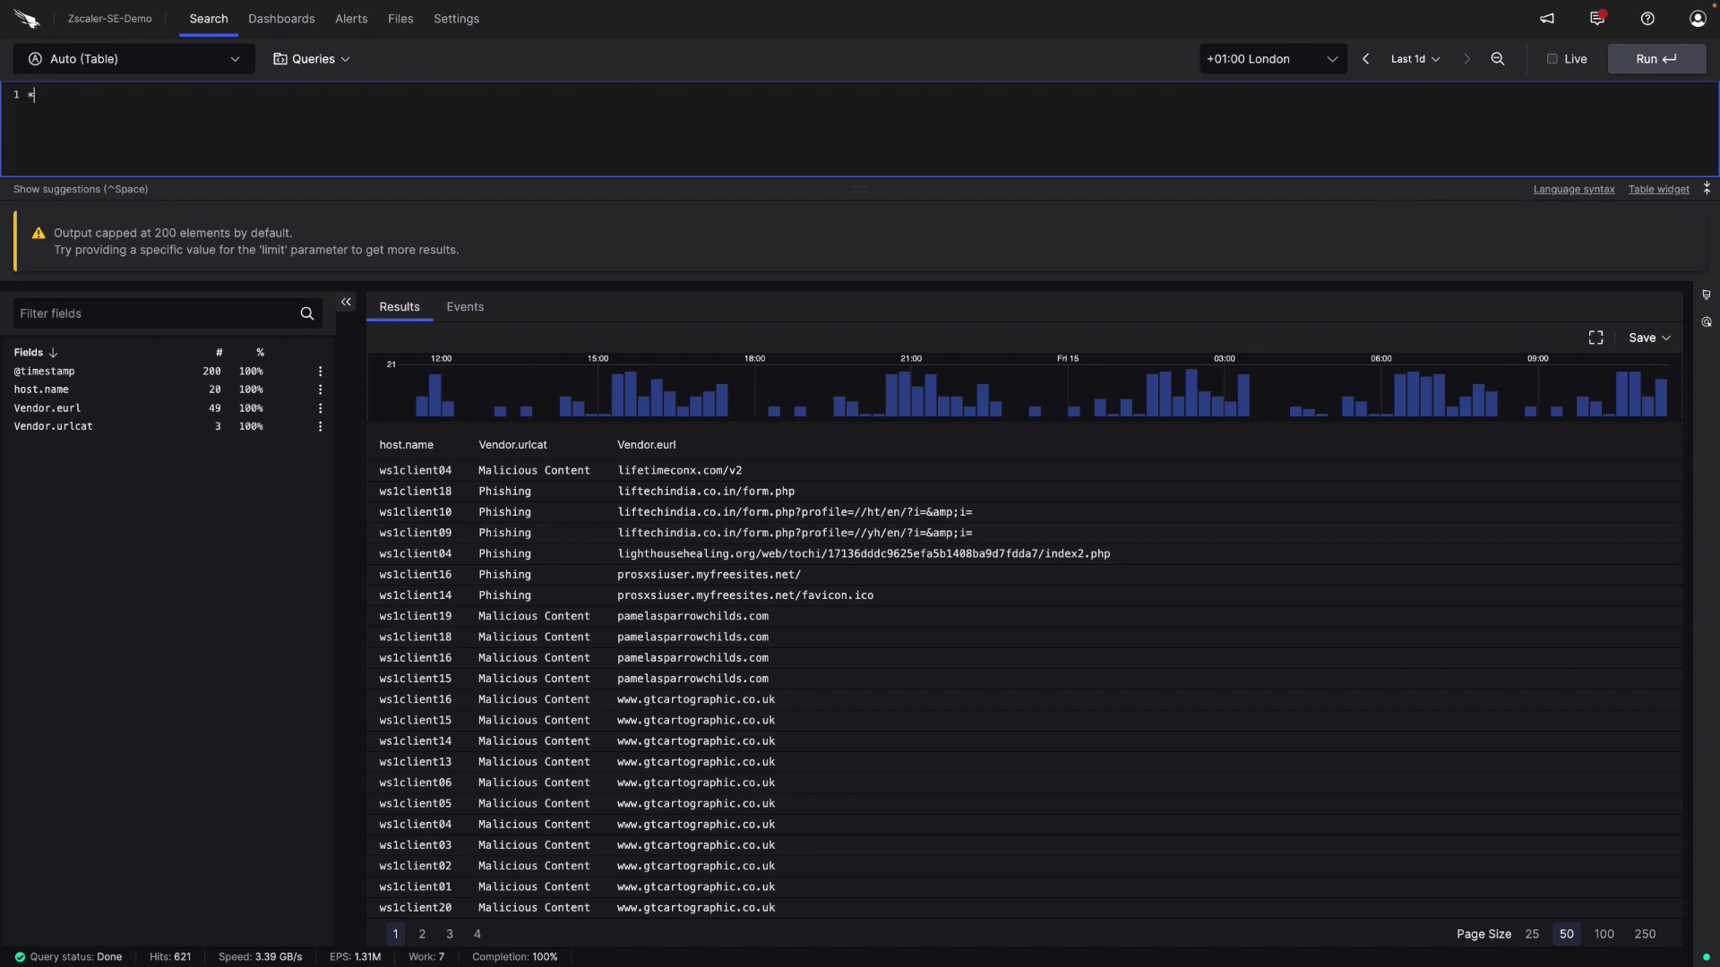
key("Return")
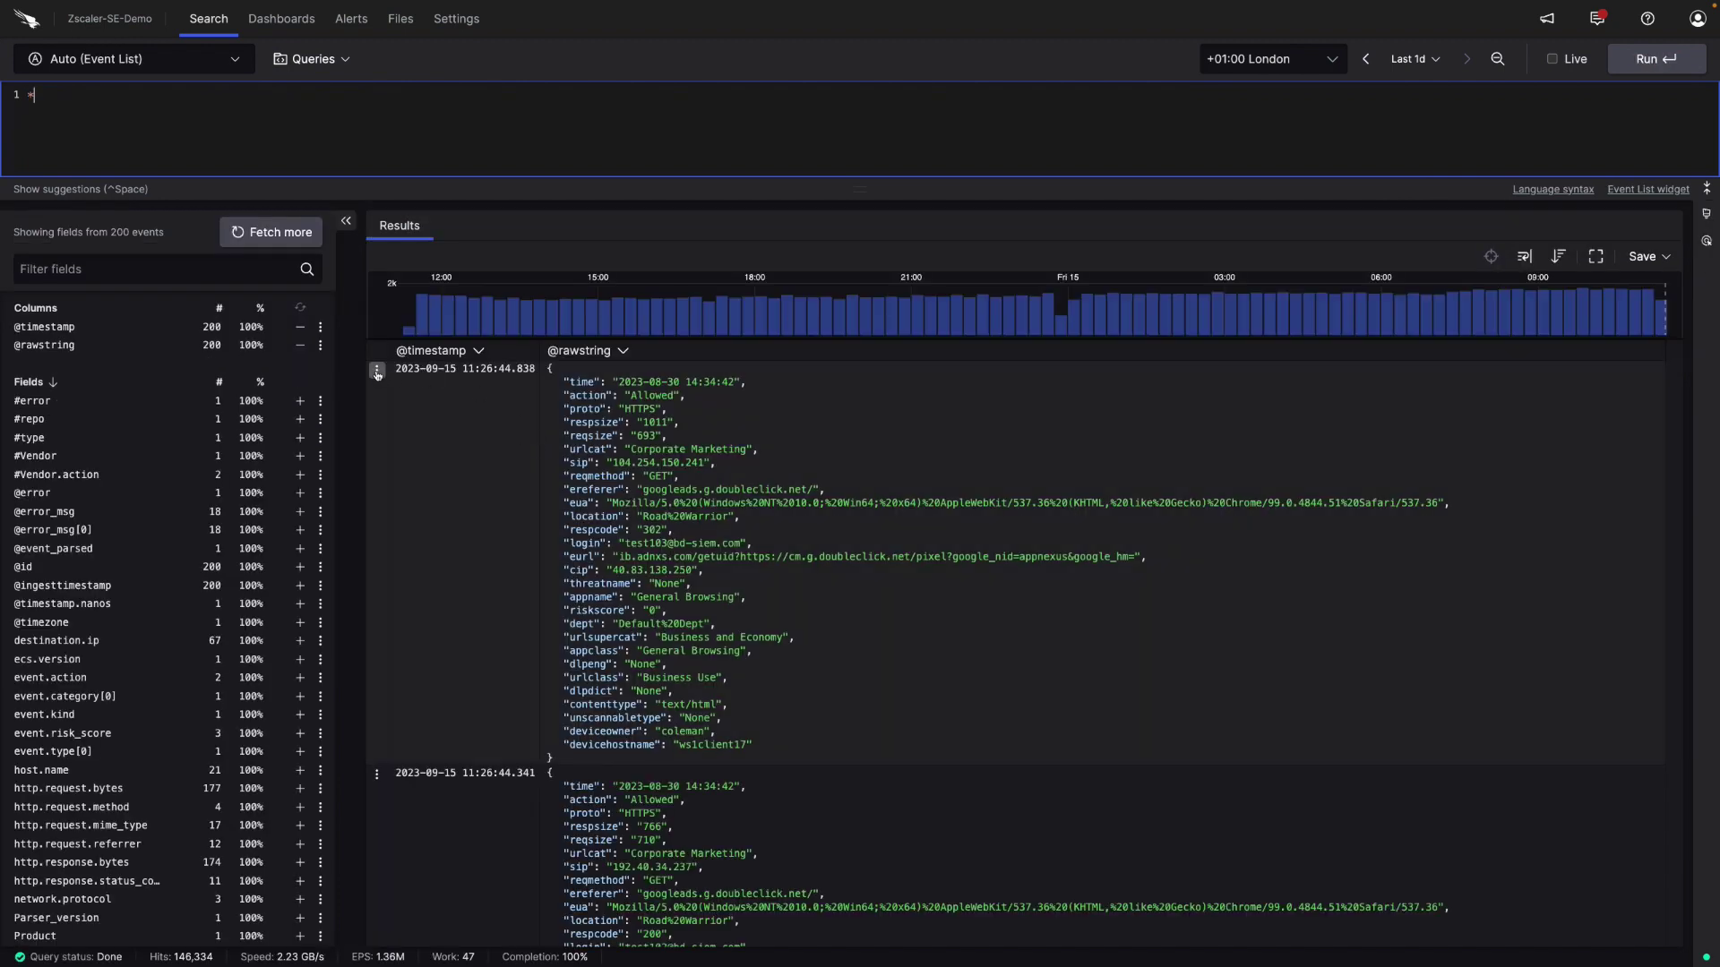
left_click(377, 373)
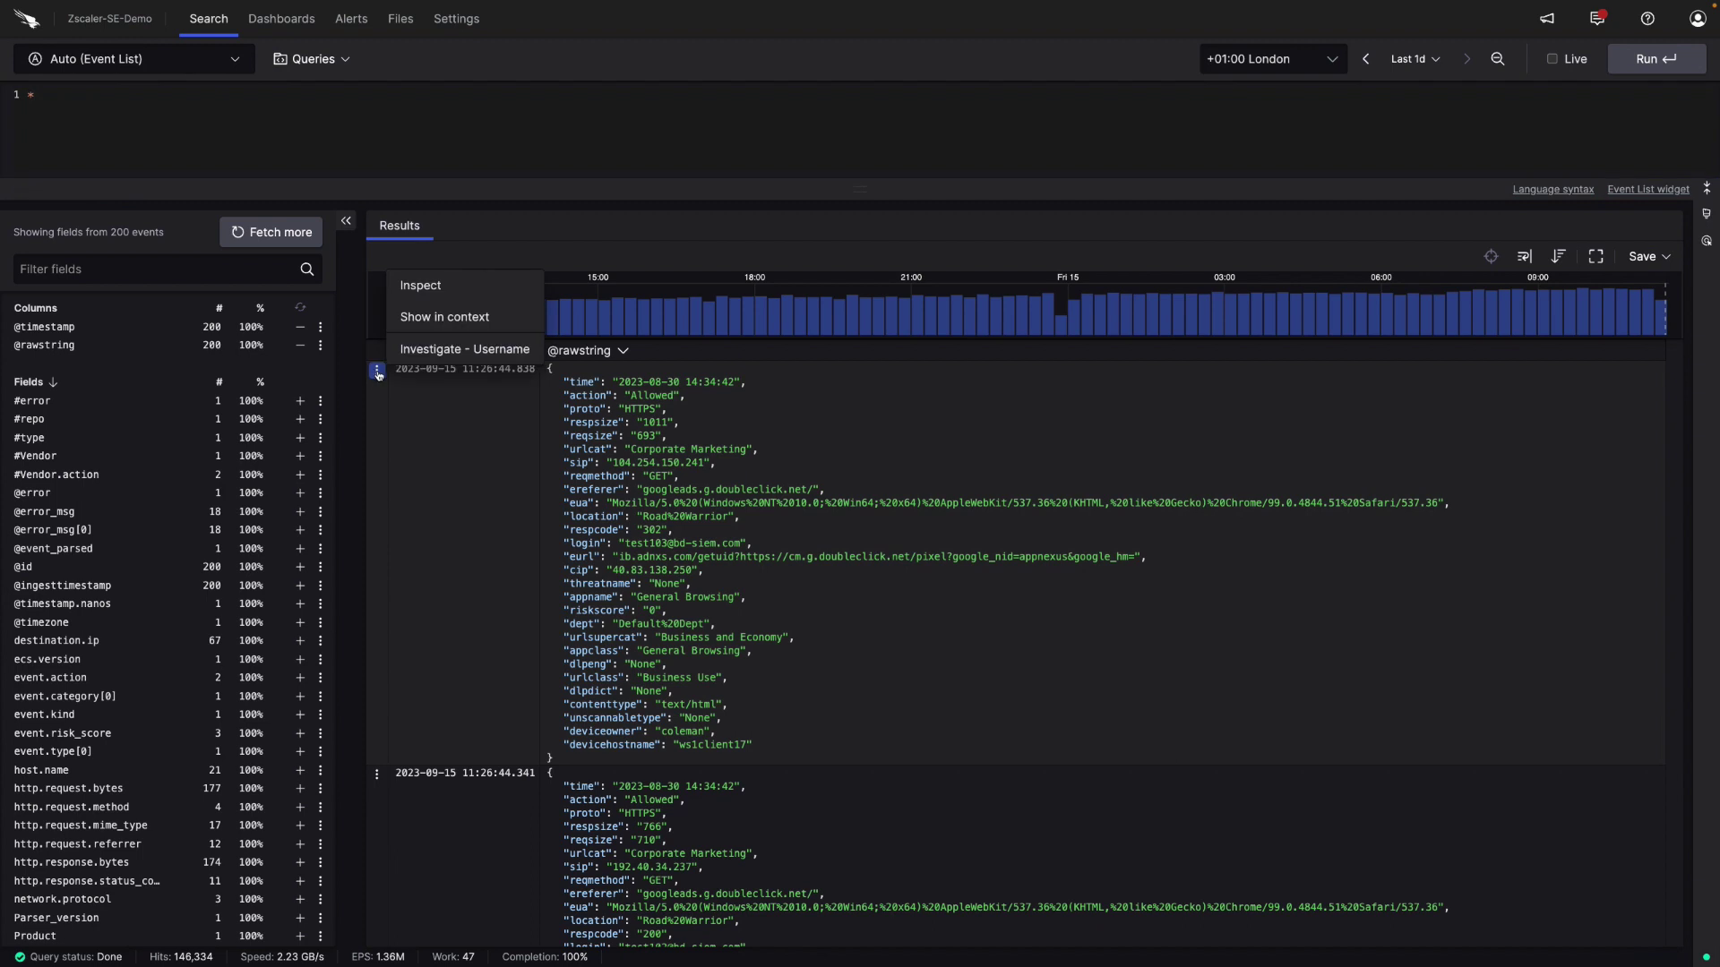
left_click(436, 349)
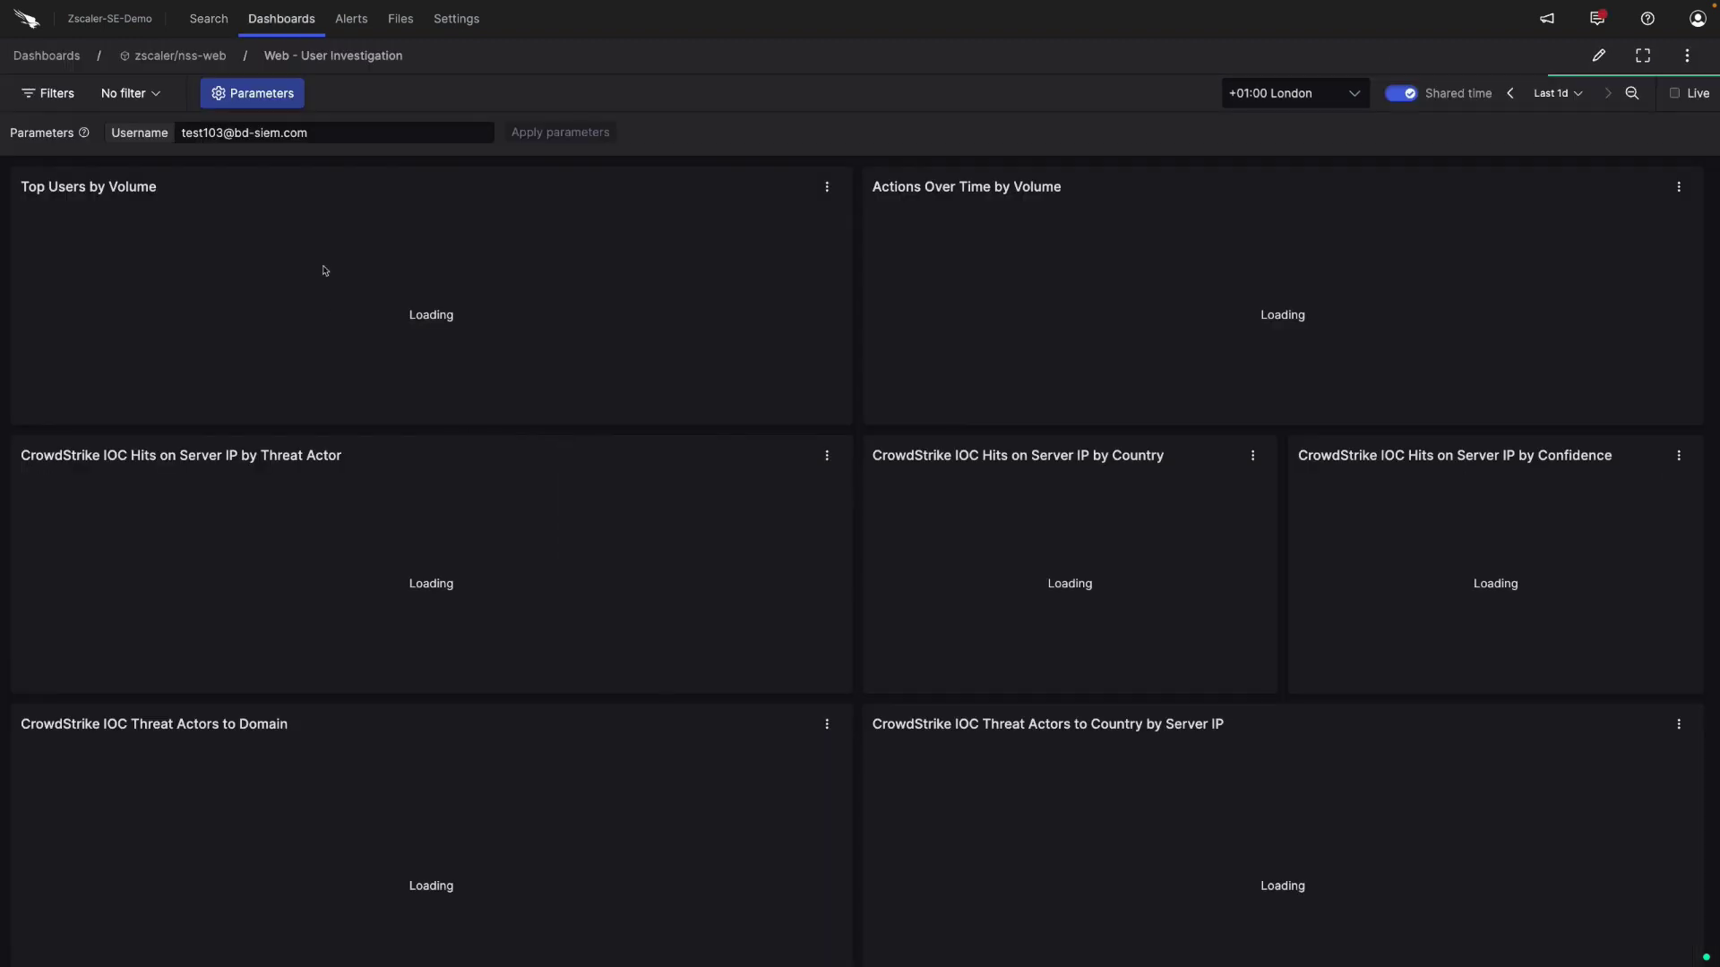
left_click(1554, 93)
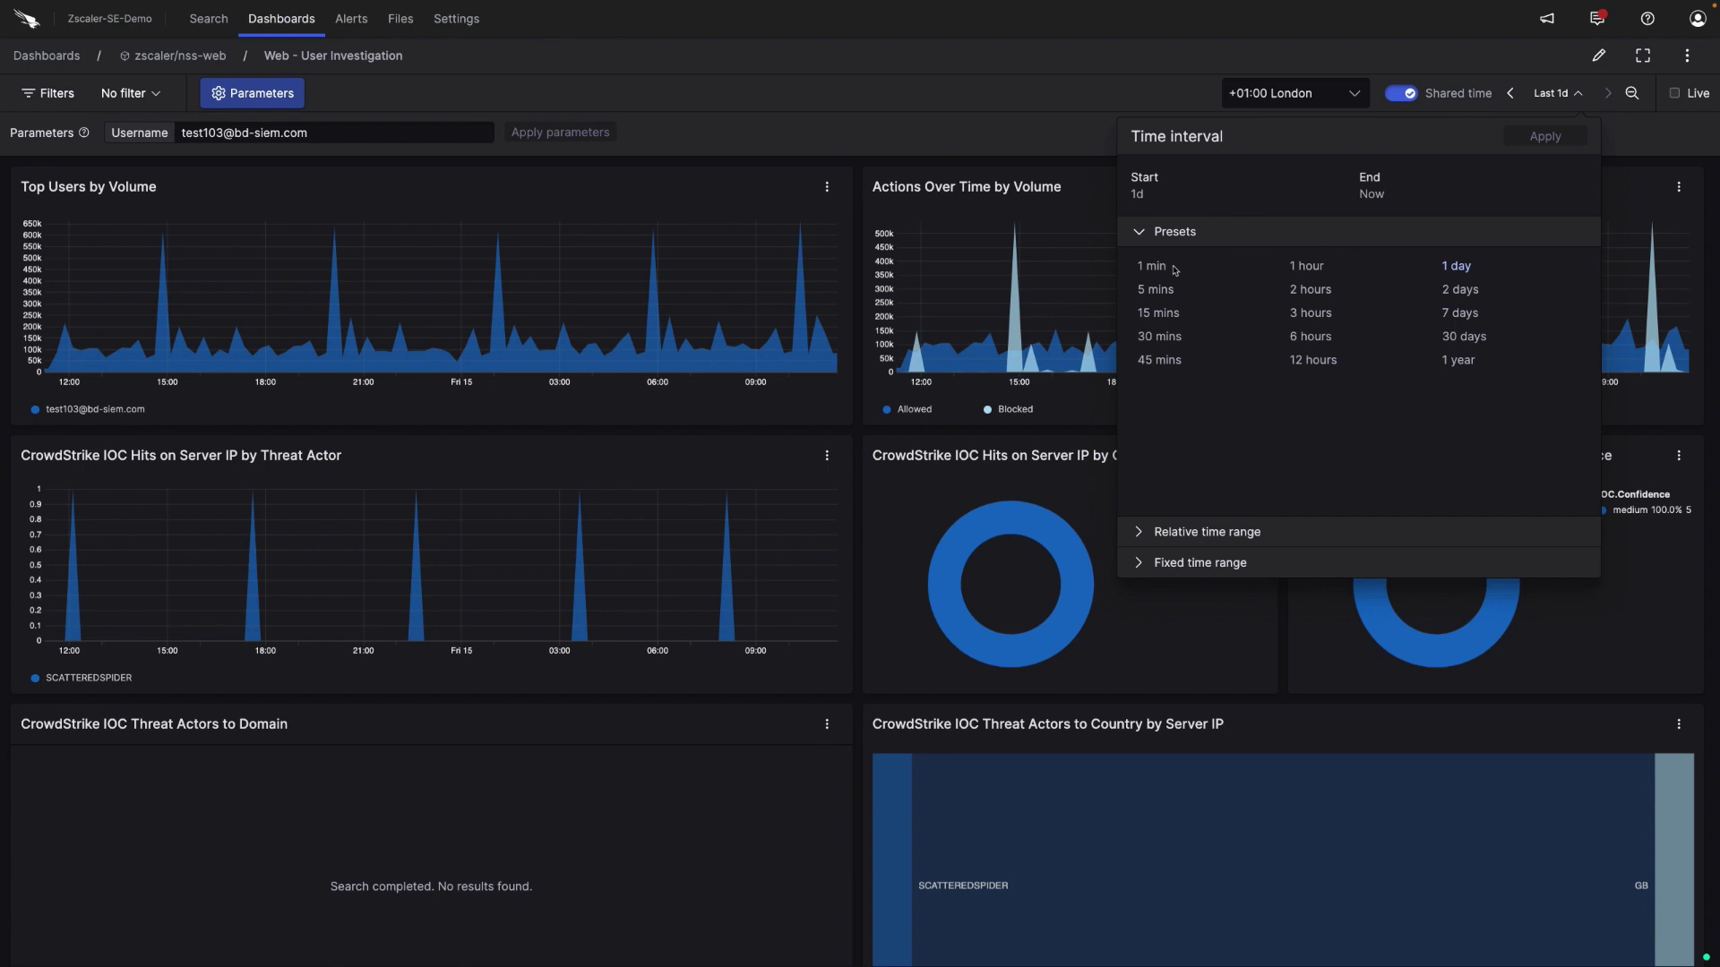
left_click(654, 73)
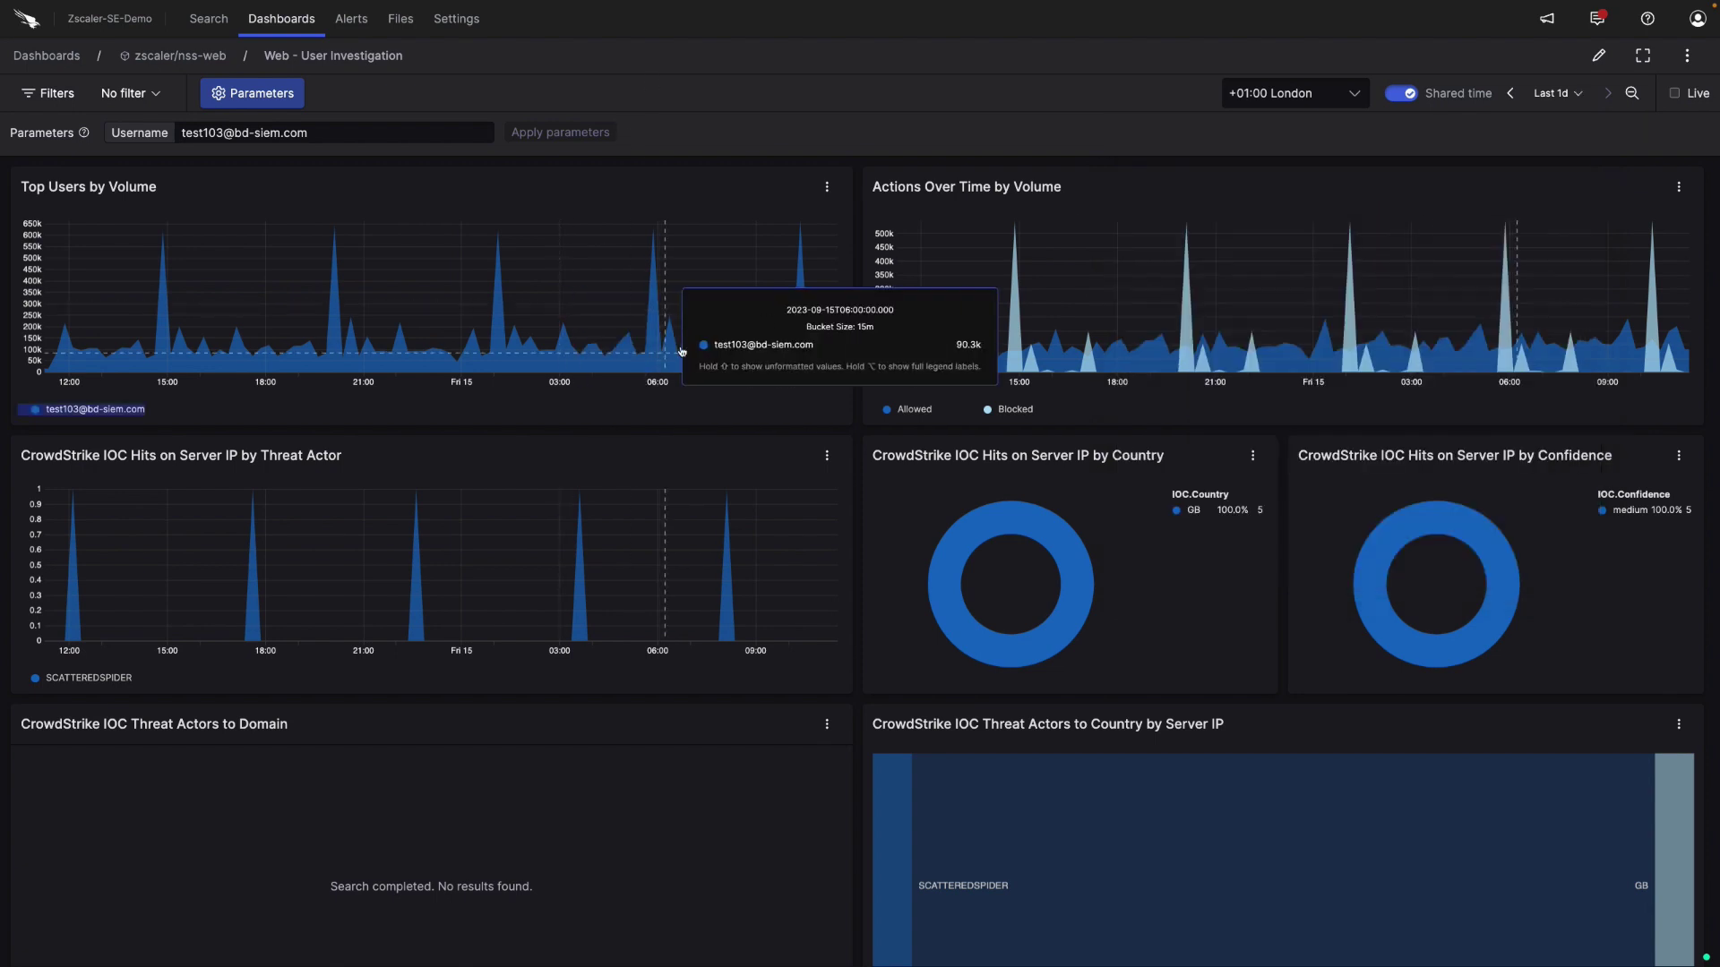
mouse_move(1031, 363)
scroll(1031, 364, "down", 1)
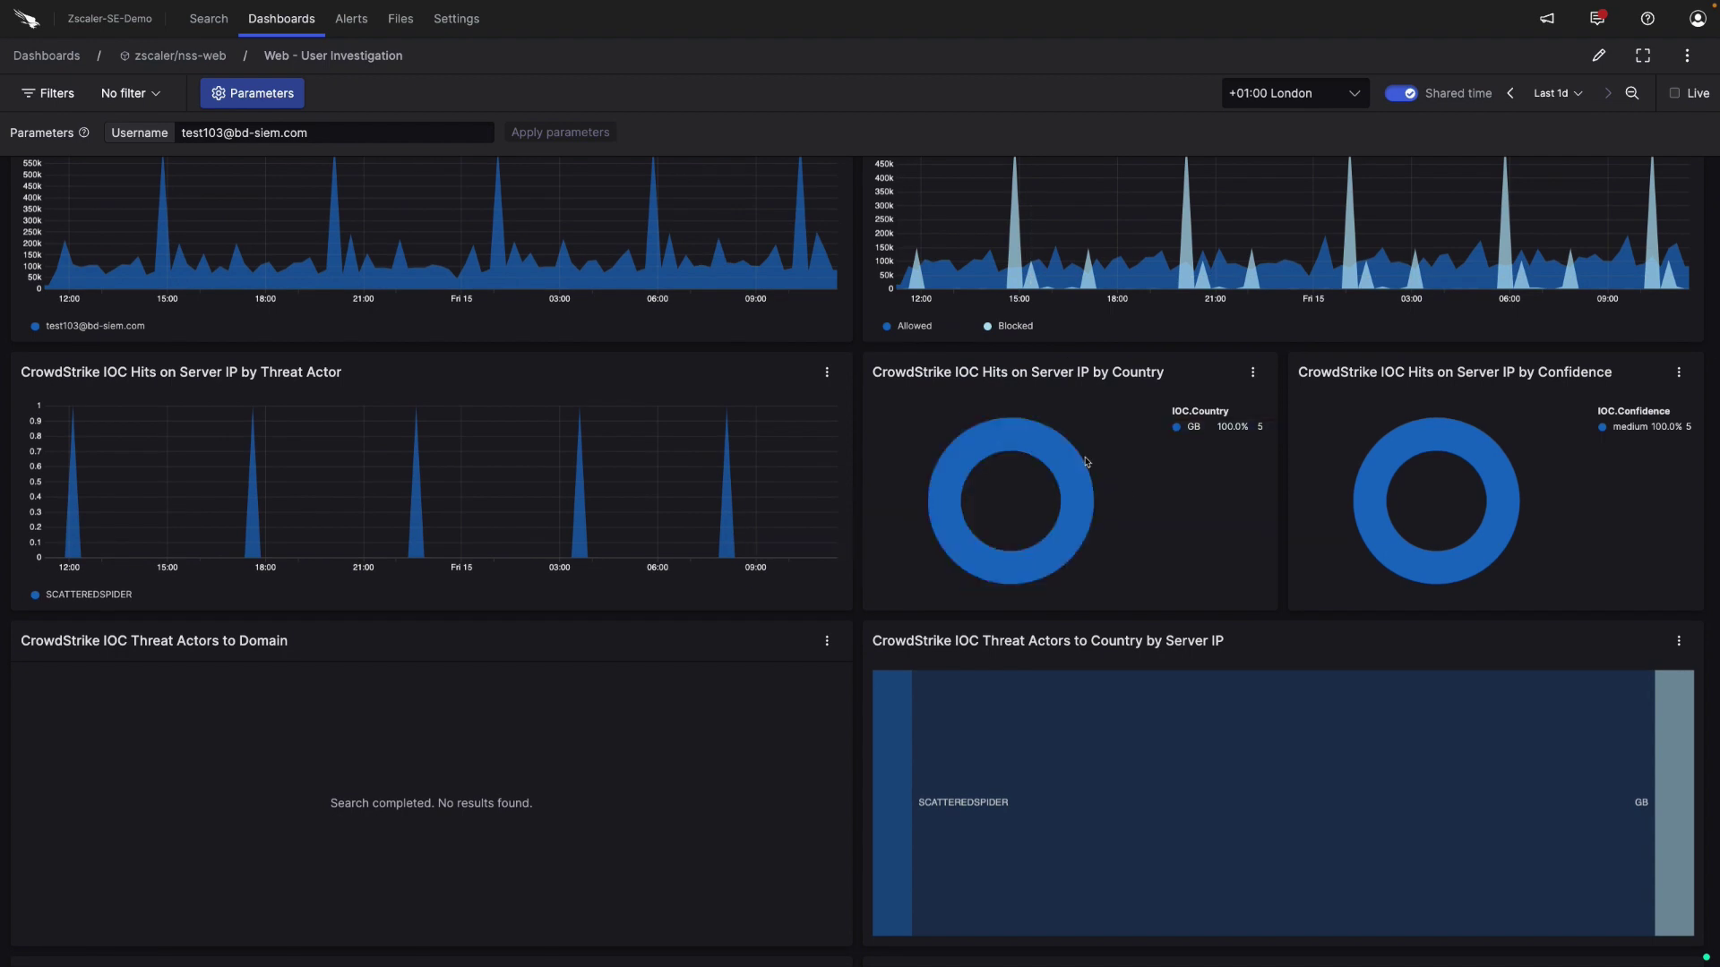
scroll(1086, 462, "down", 10)
scroll(1087, 462, "up", 2)
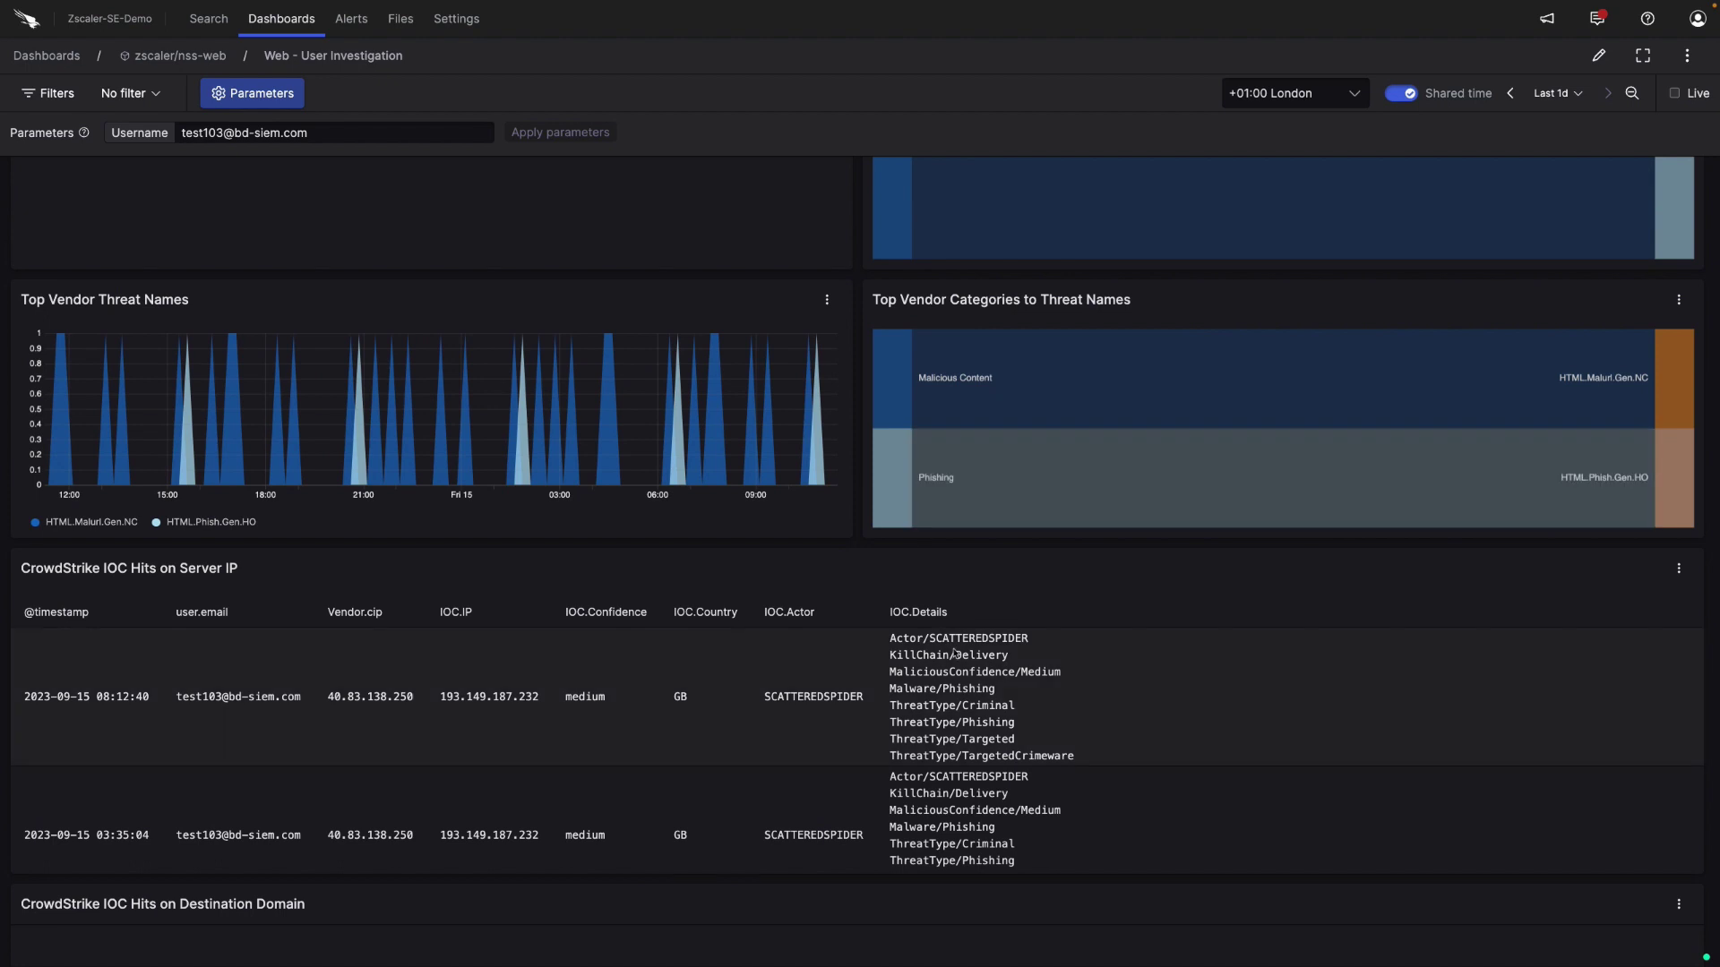
scroll(955, 654, "down", 2)
scroll(955, 654, "up", 1)
scroll(931, 526, "down", 2)
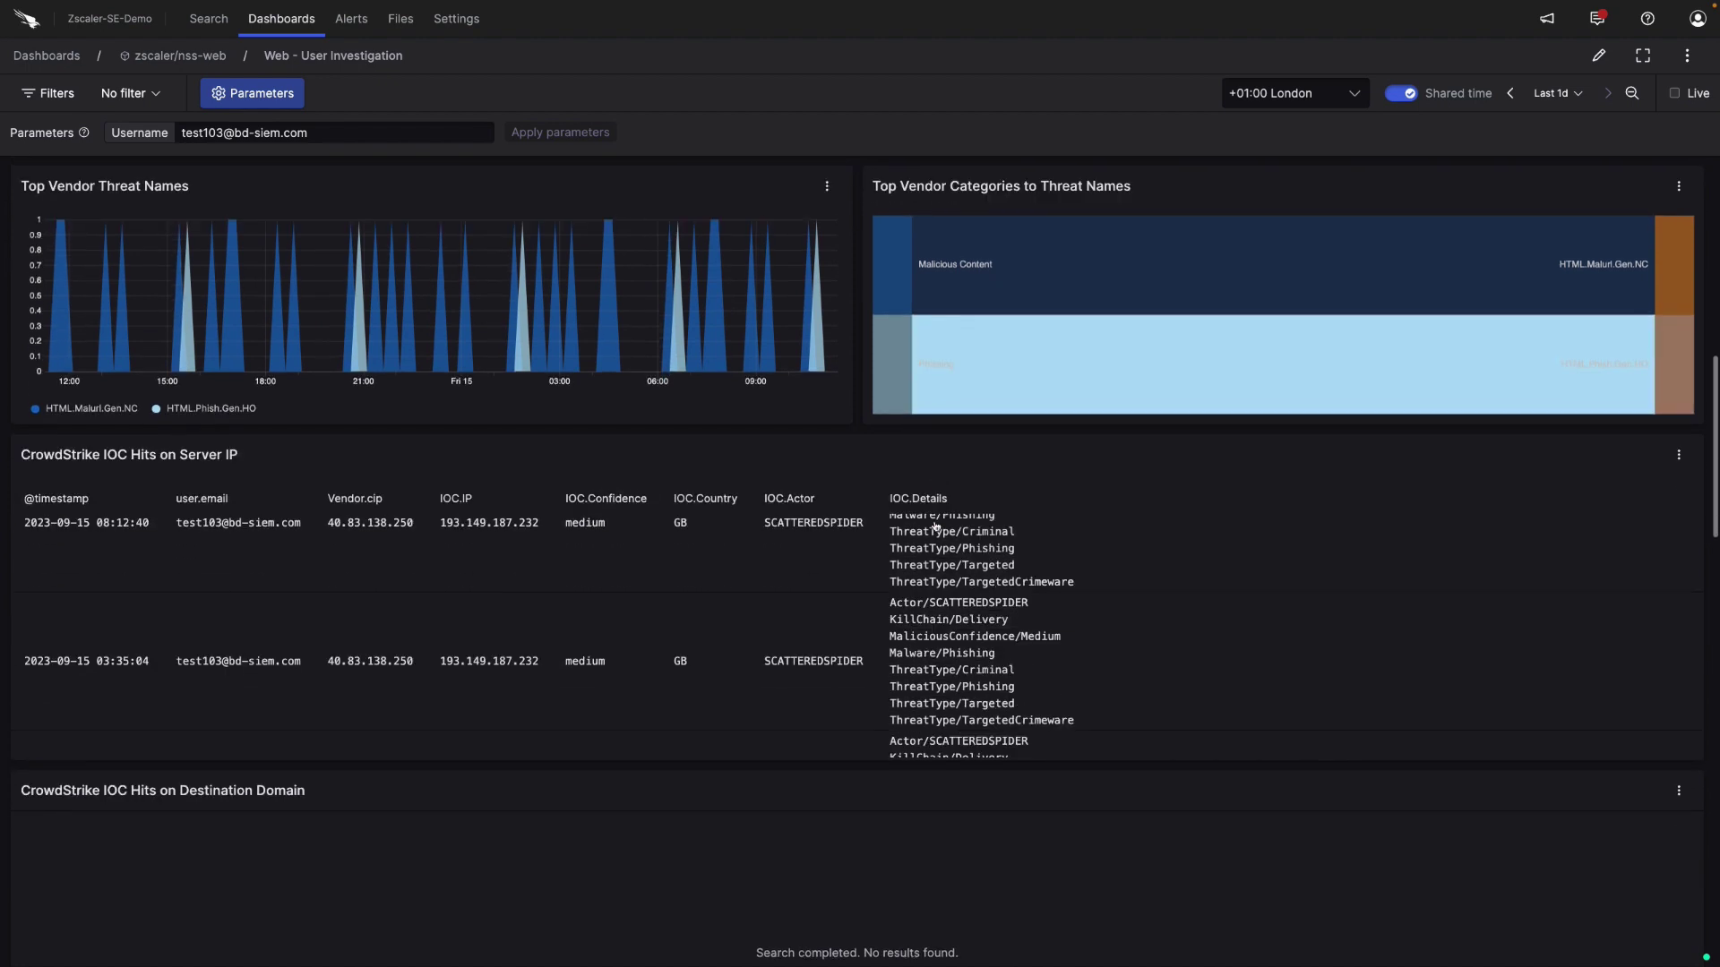
scroll(936, 528, "up", 1)
mouse_move(768, 345)
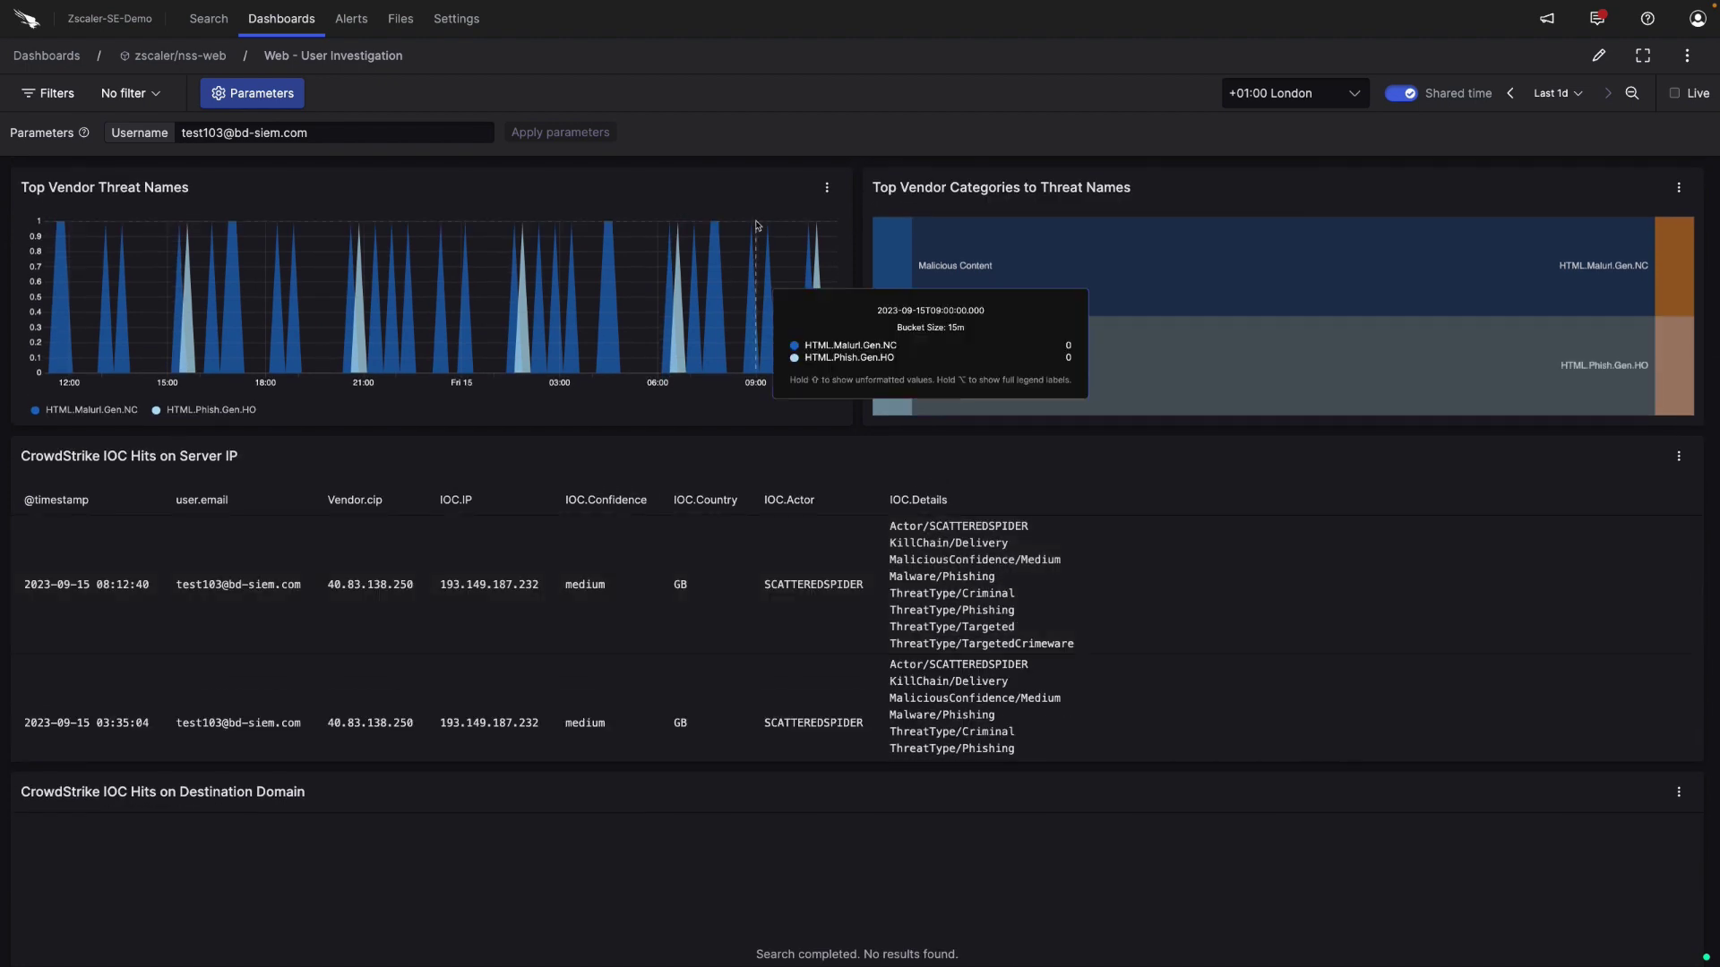
scroll(833, 534, "down", 5)
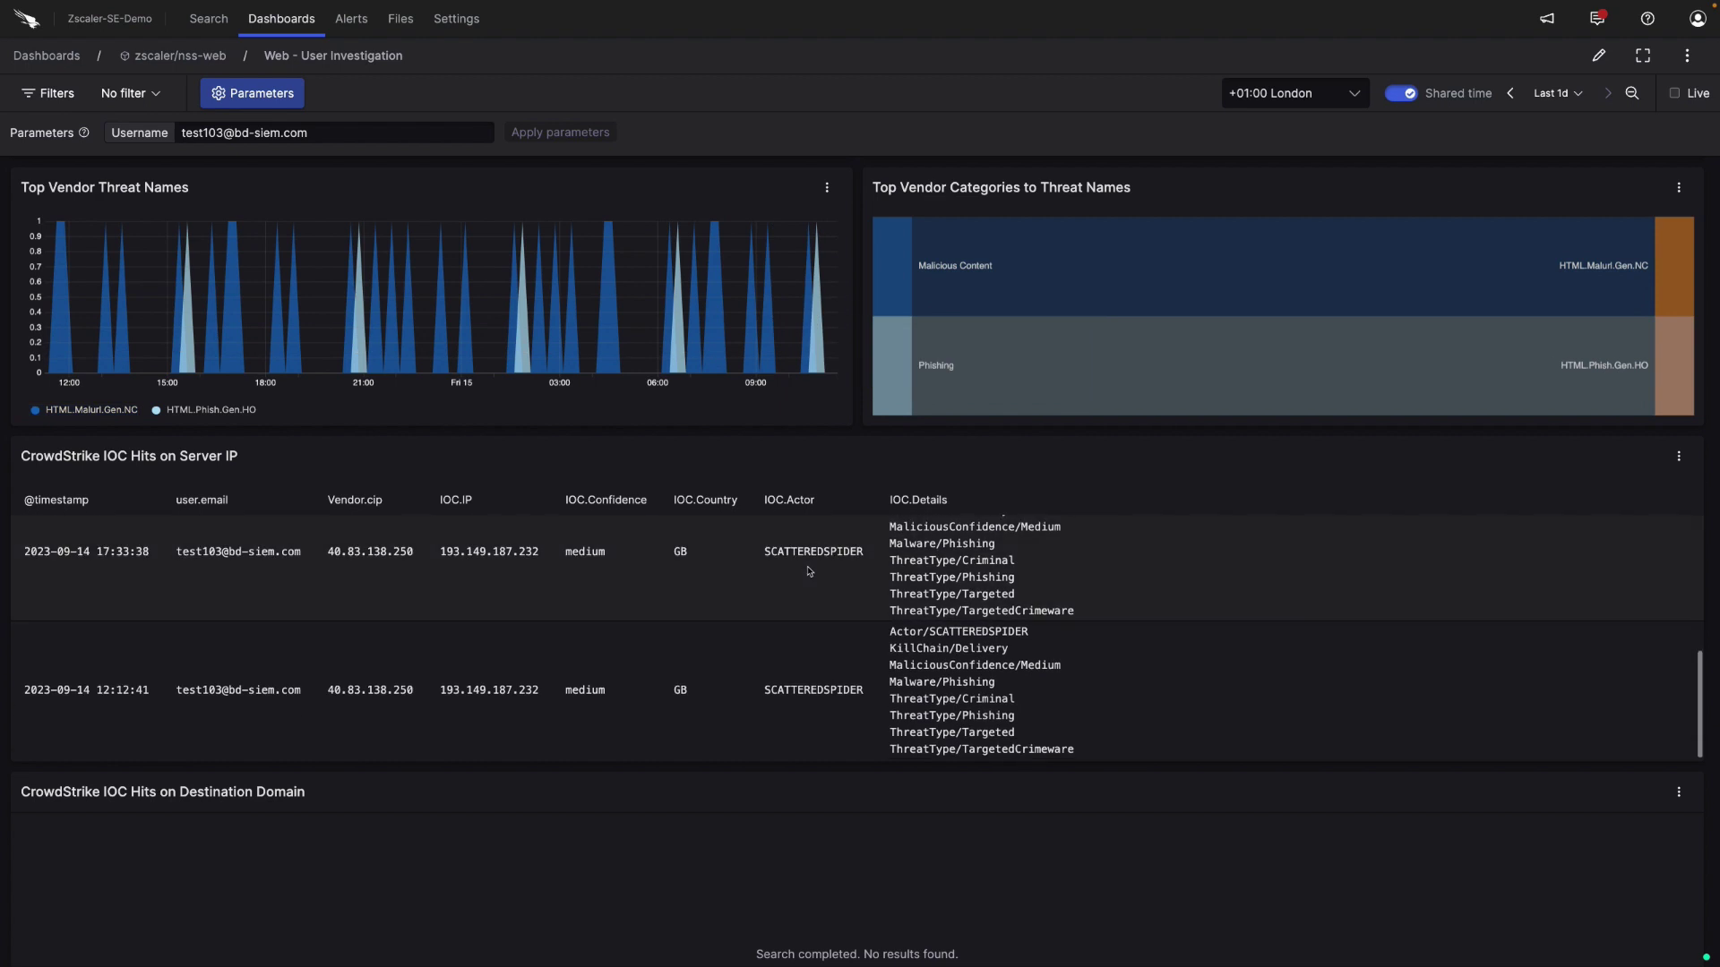
scroll(828, 424, "up", 2)
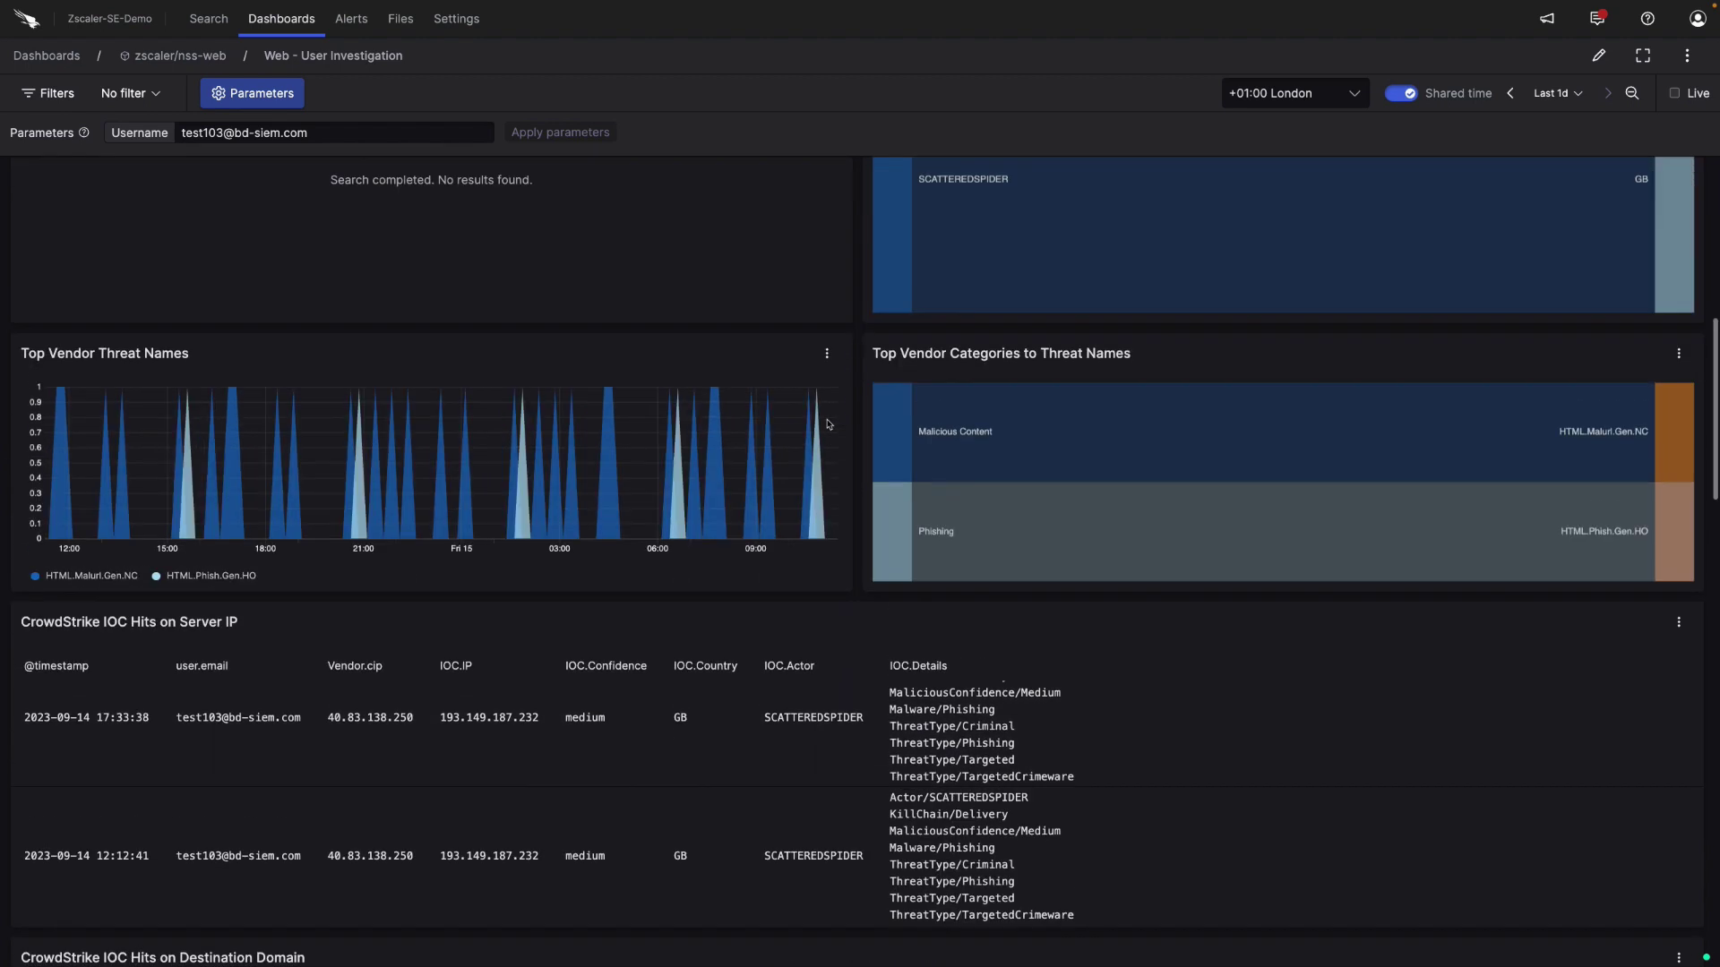
scroll(829, 424, "up", 5)
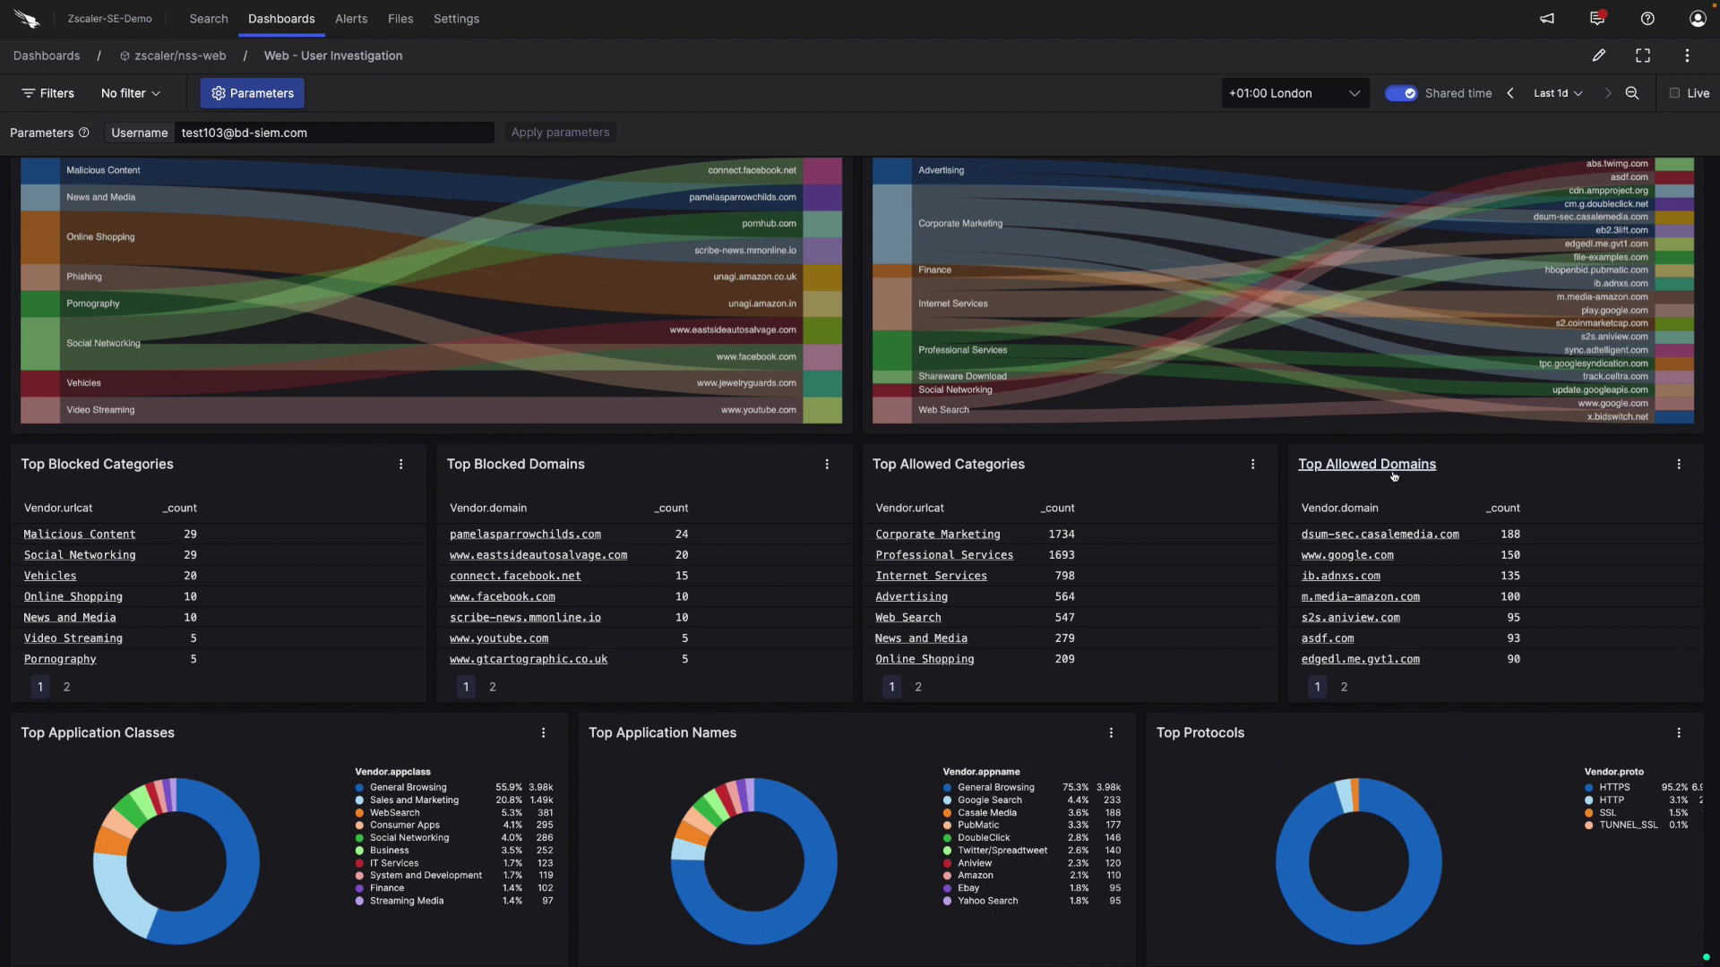
scroll(1336, 507, "down", 10)
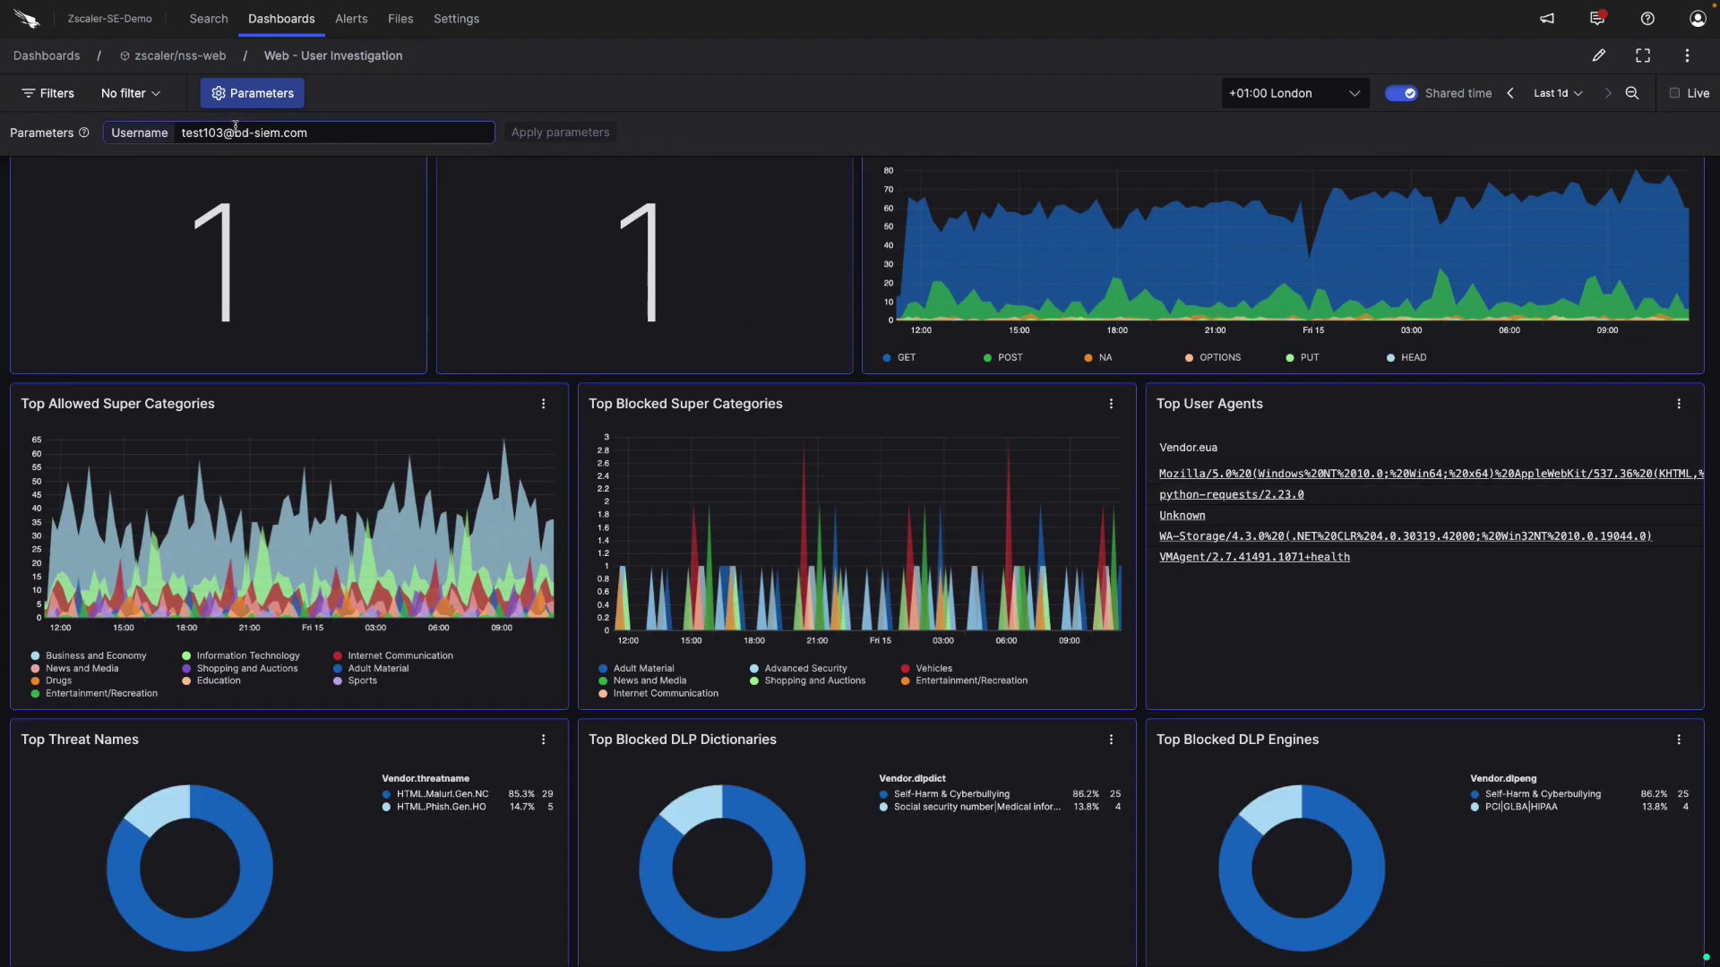
Step: Open the Web - Threat Activity dashboard and set its time range to 1 year
left_click(275, 32)
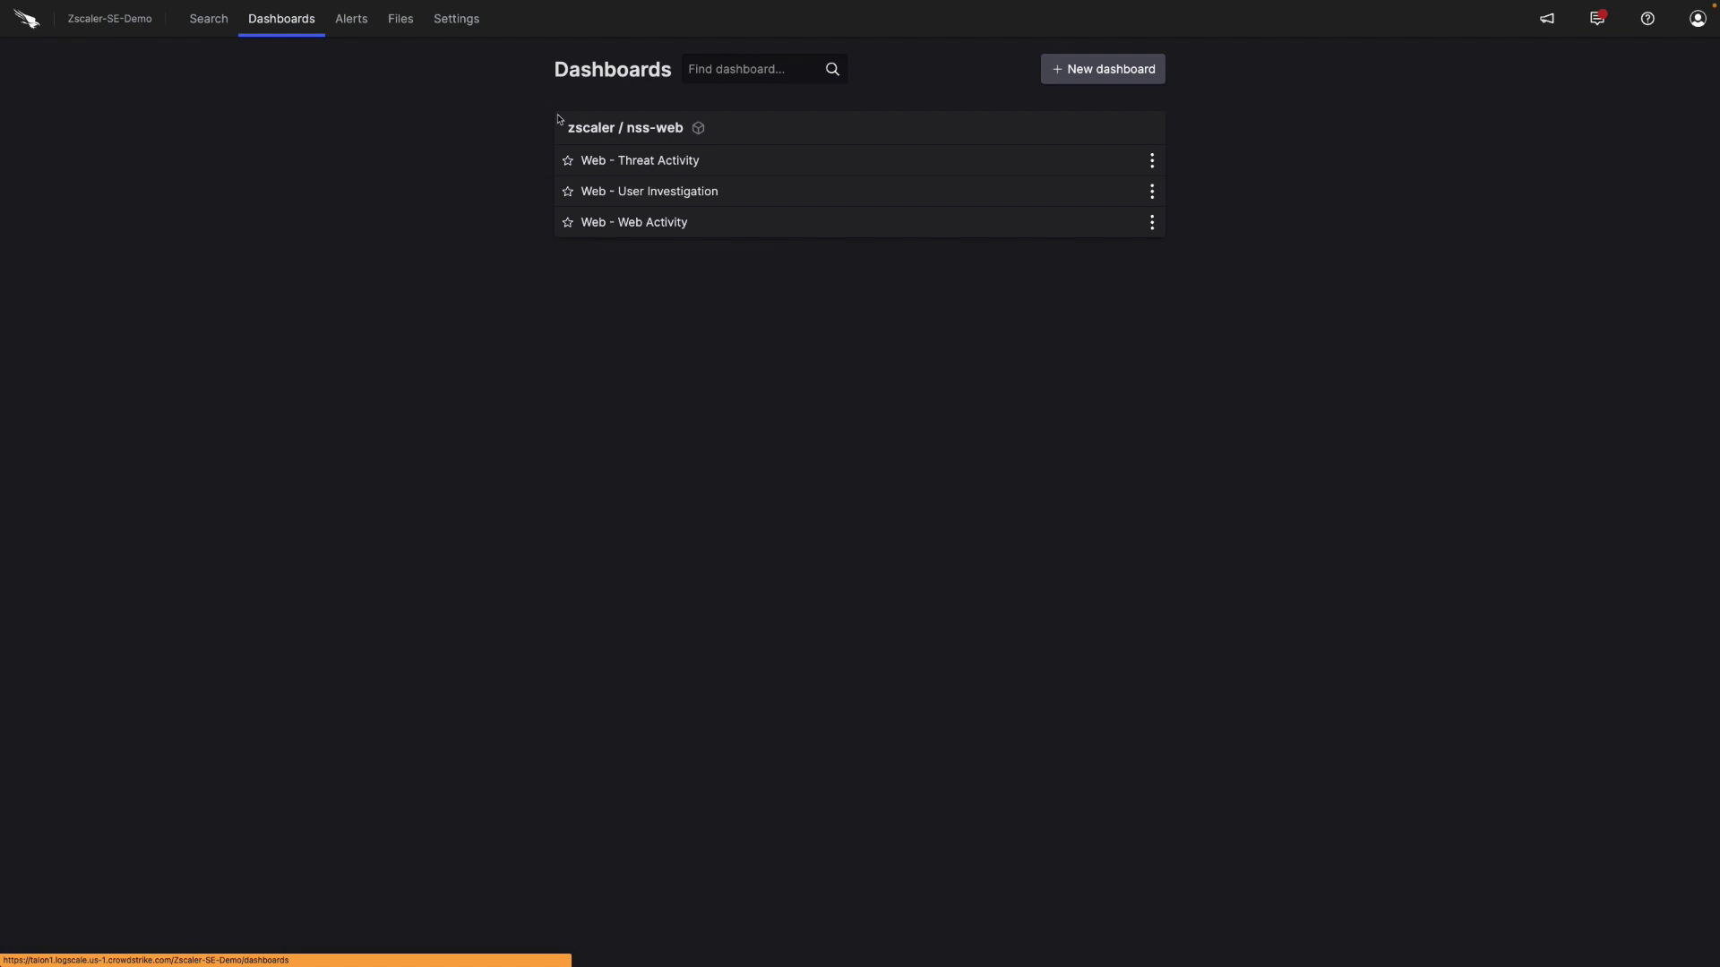
left_click(664, 163)
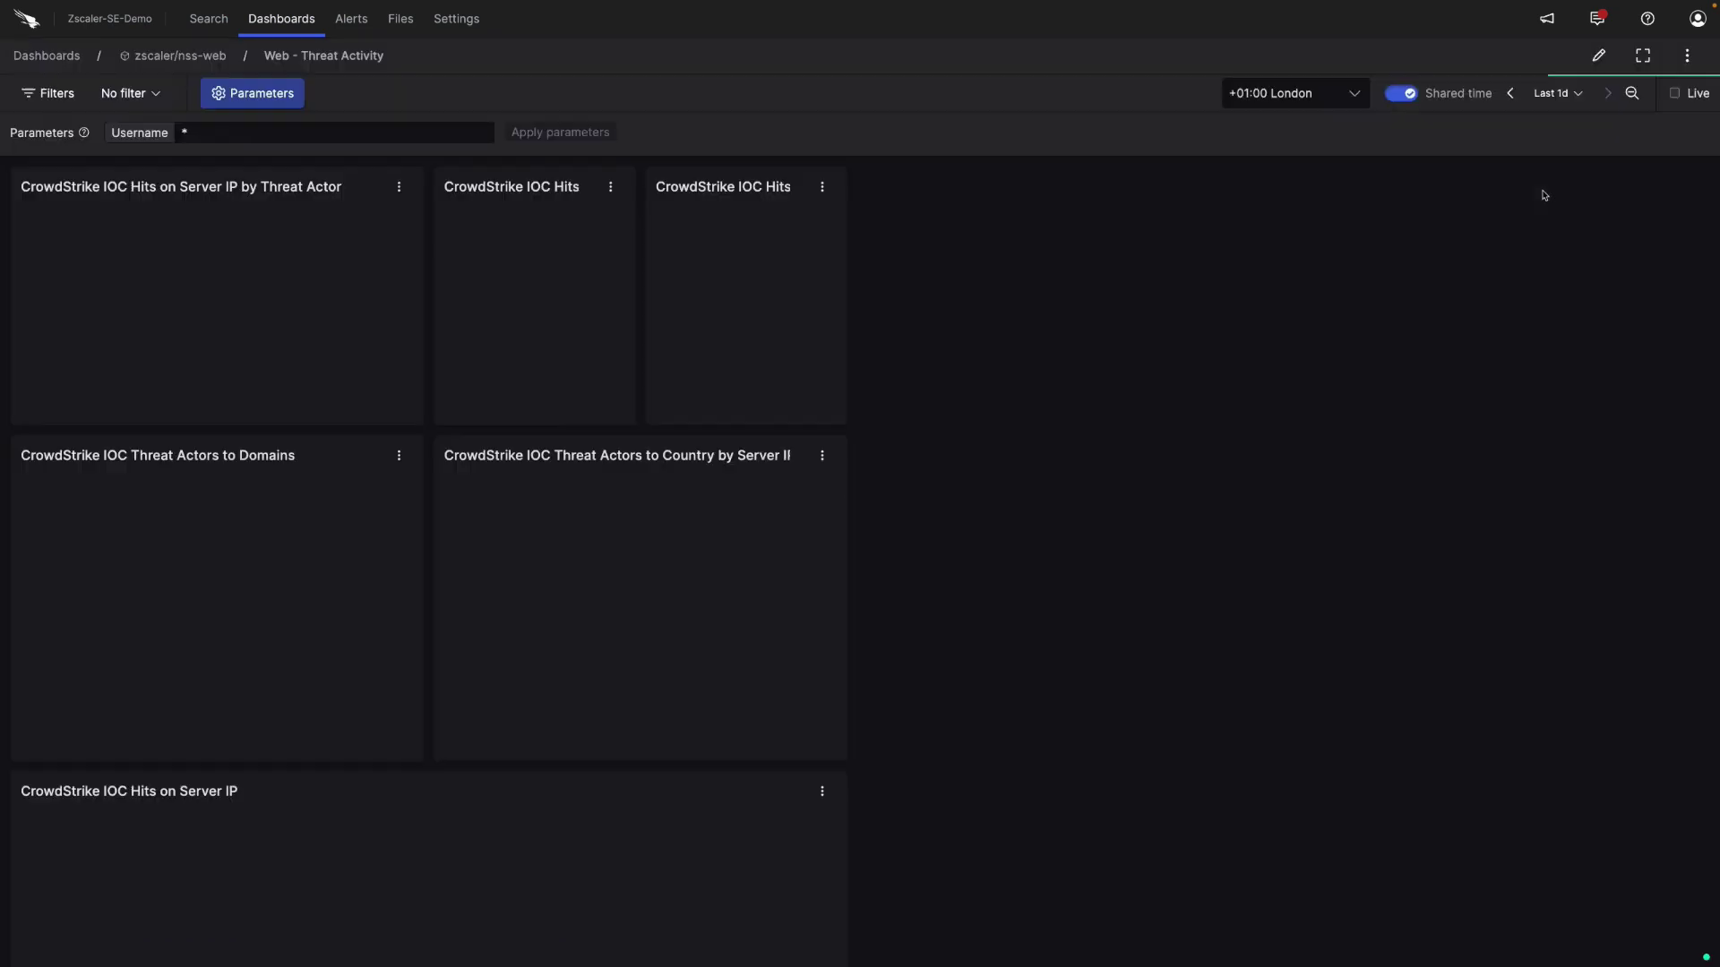
left_click(1554, 93)
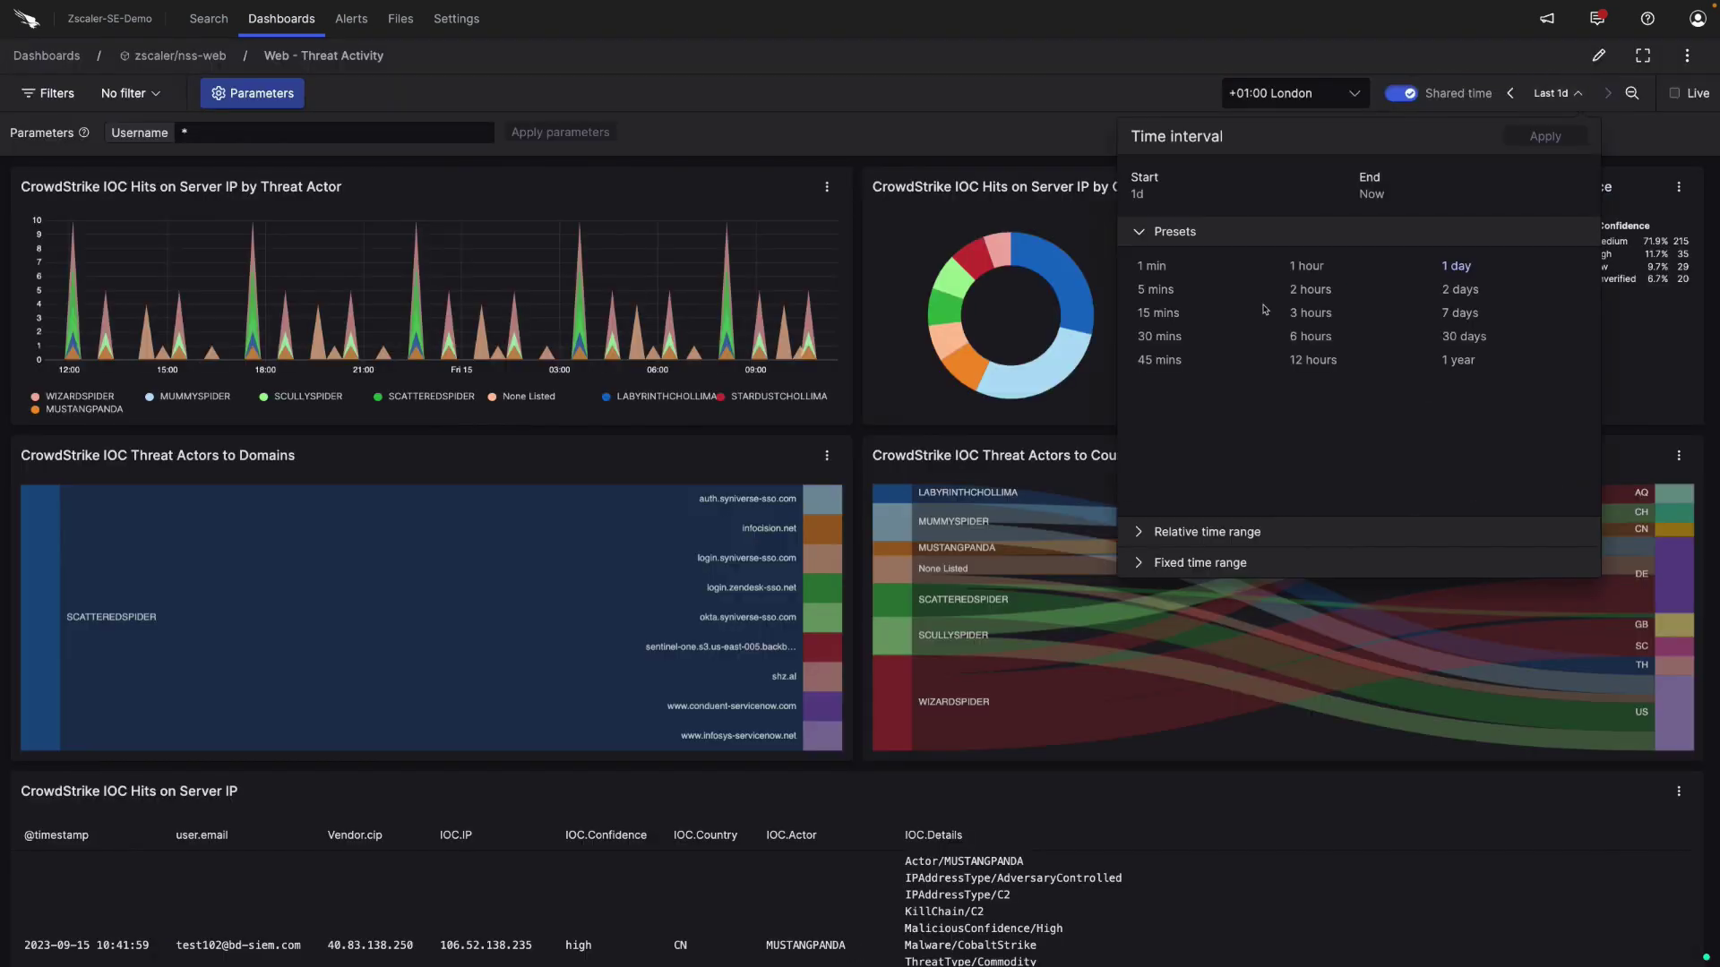
left_click(1456, 360)
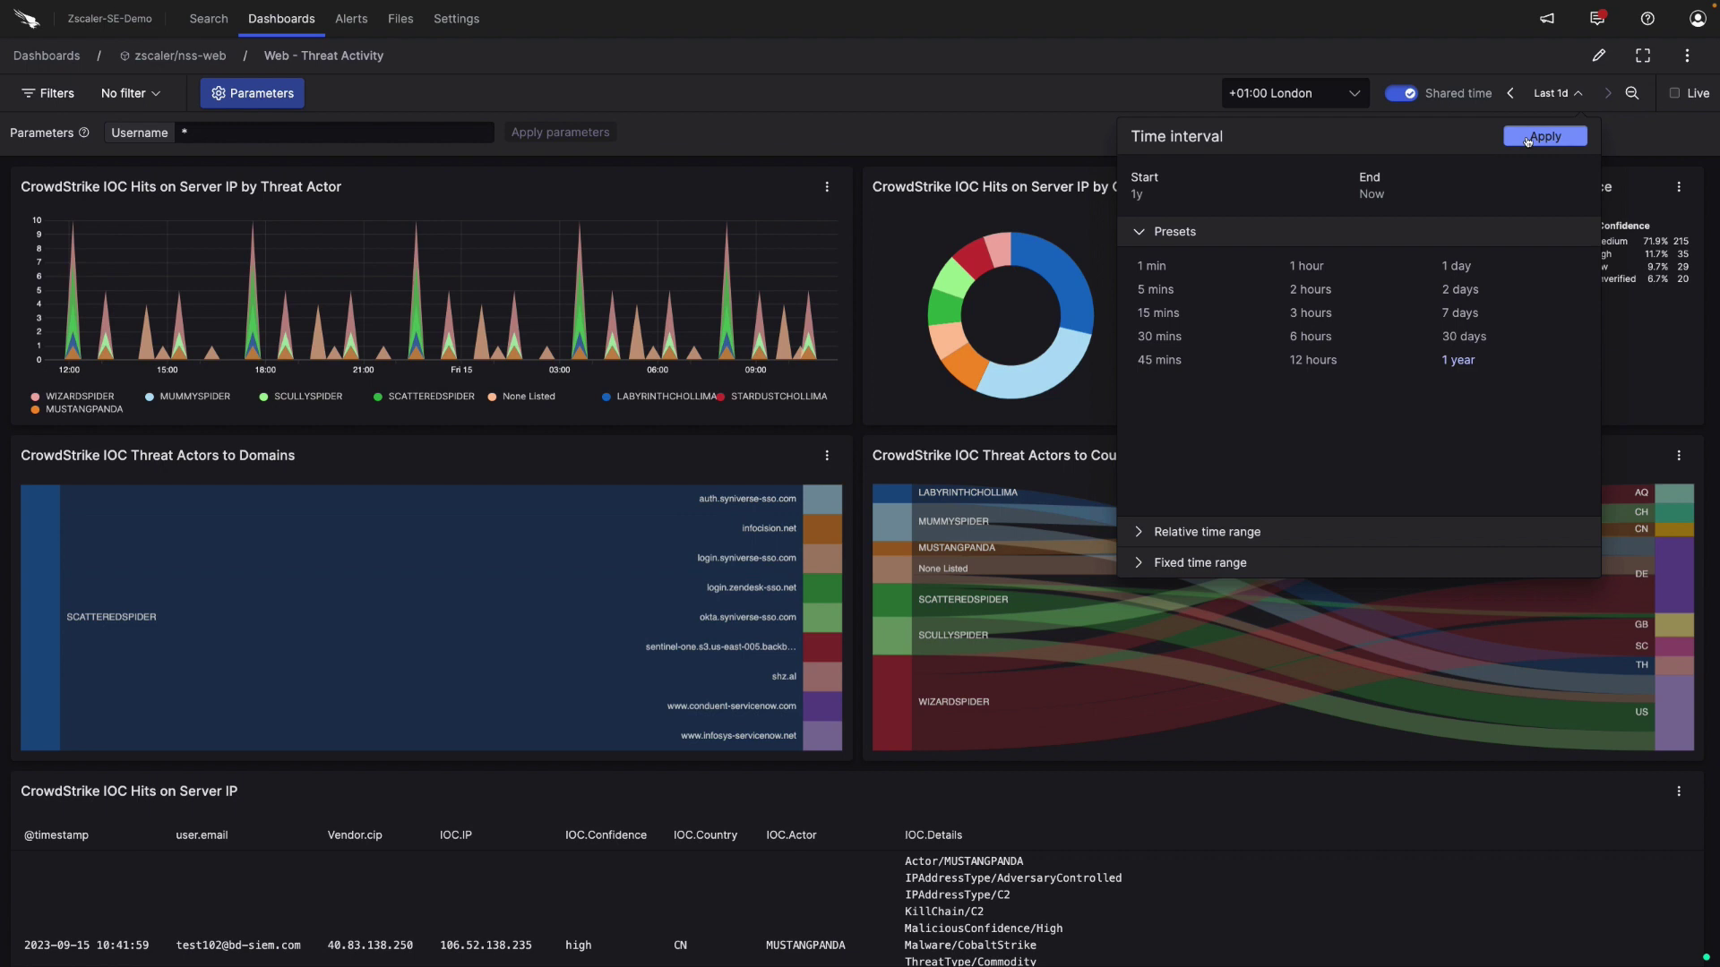
left_click(1543, 136)
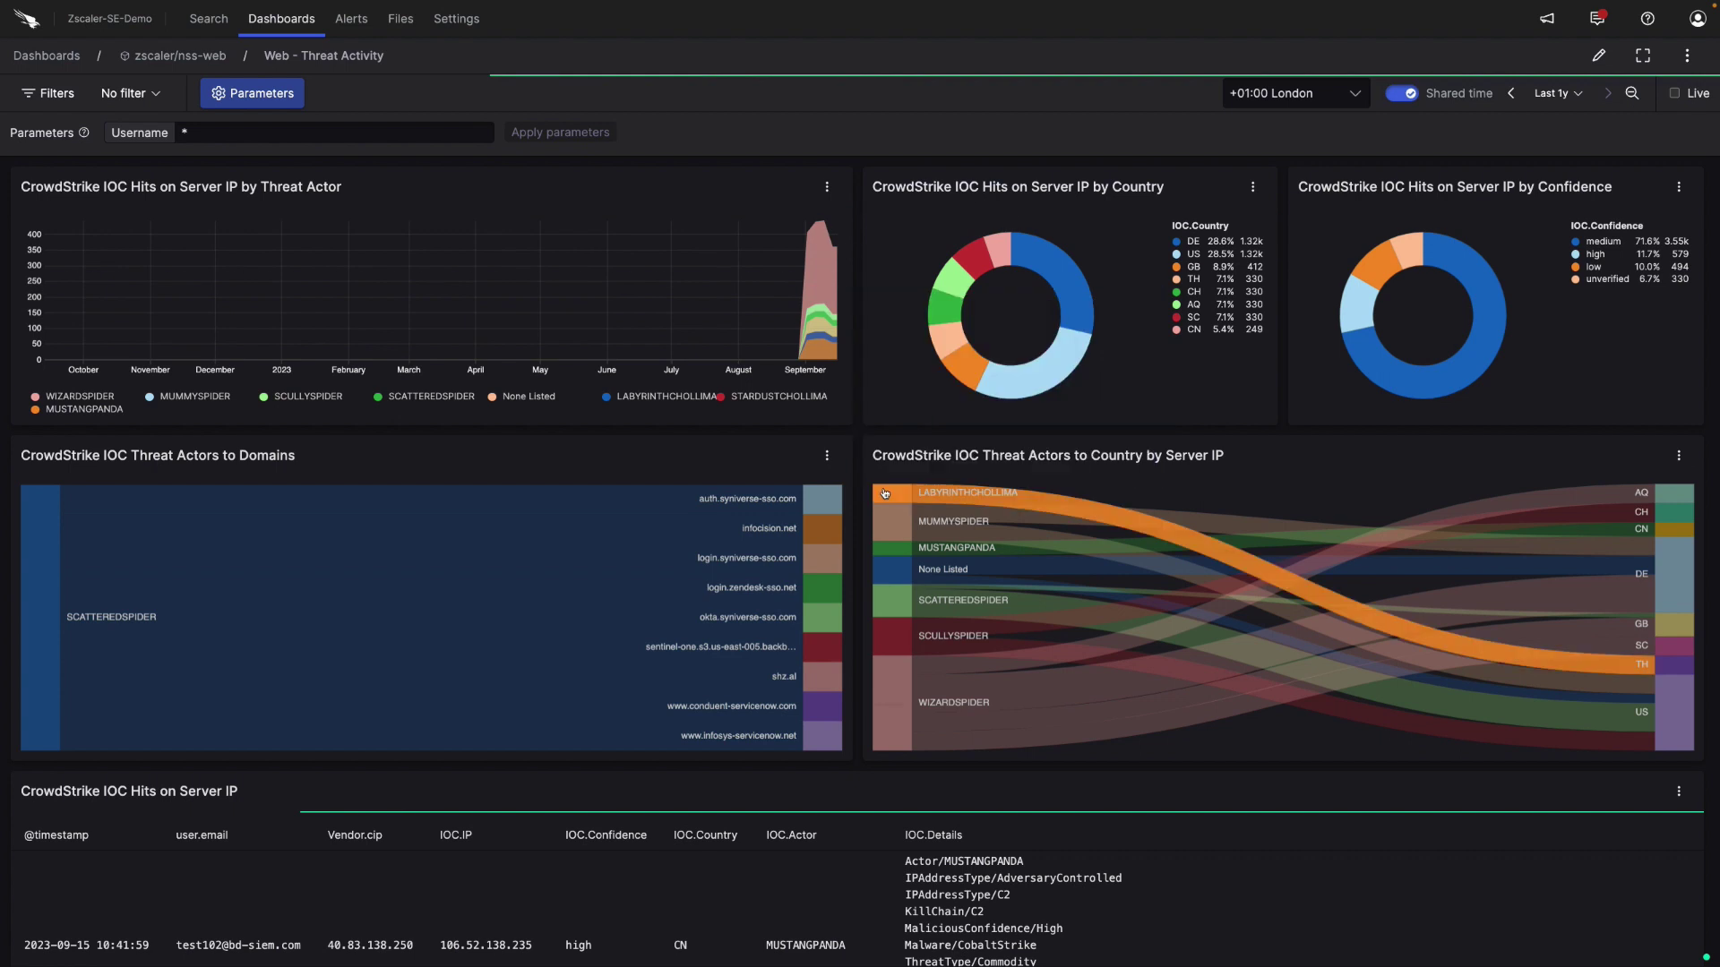
Step: Scroll through the Threat Activity dashboard's destination-domain IOC hits and vendor threat panels
scroll(885, 502, "down", 1)
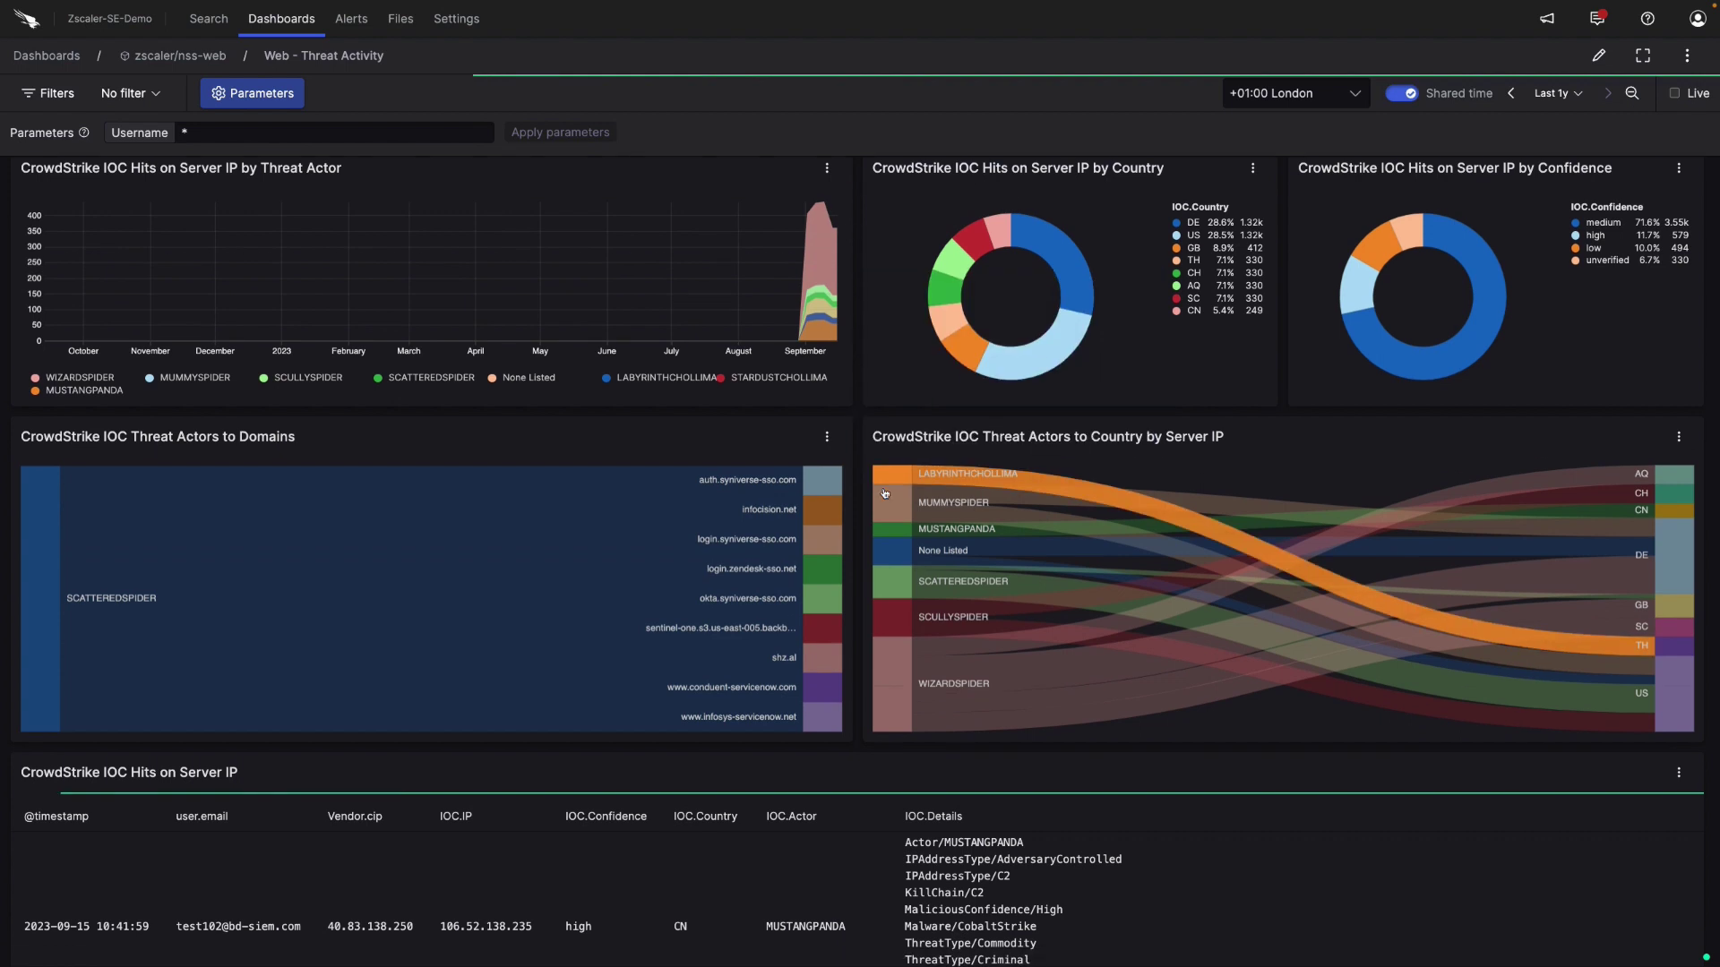
scroll(885, 493, "down", 2)
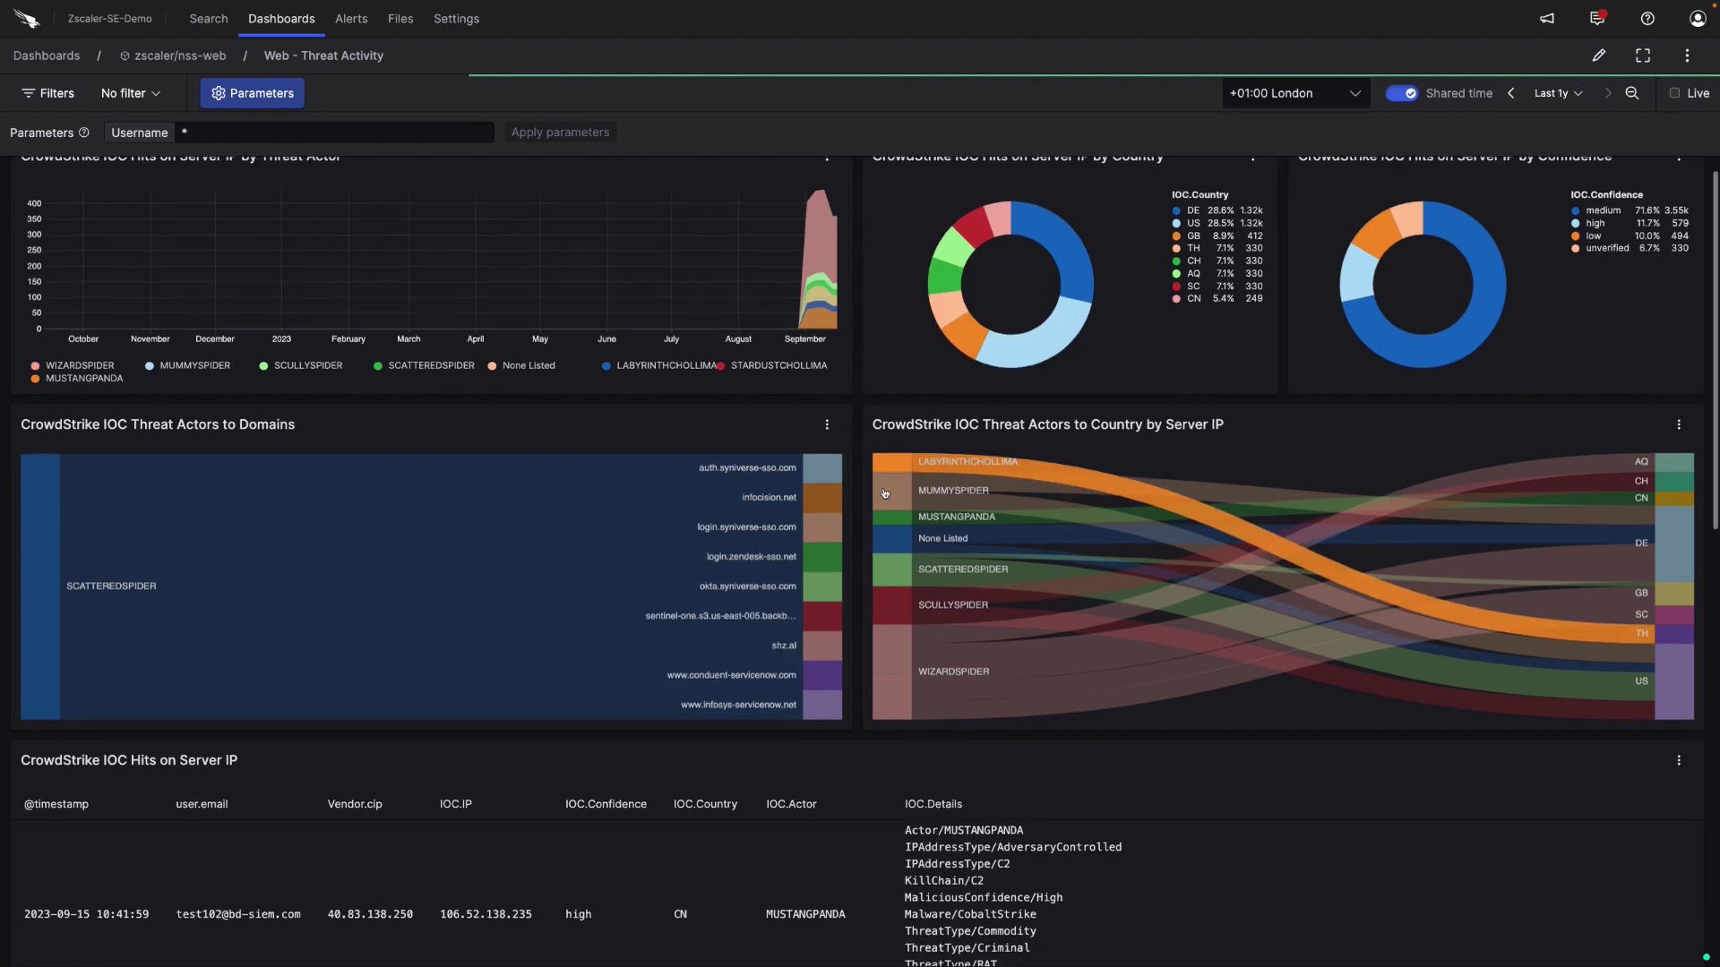
scroll(885, 494, "down", 10)
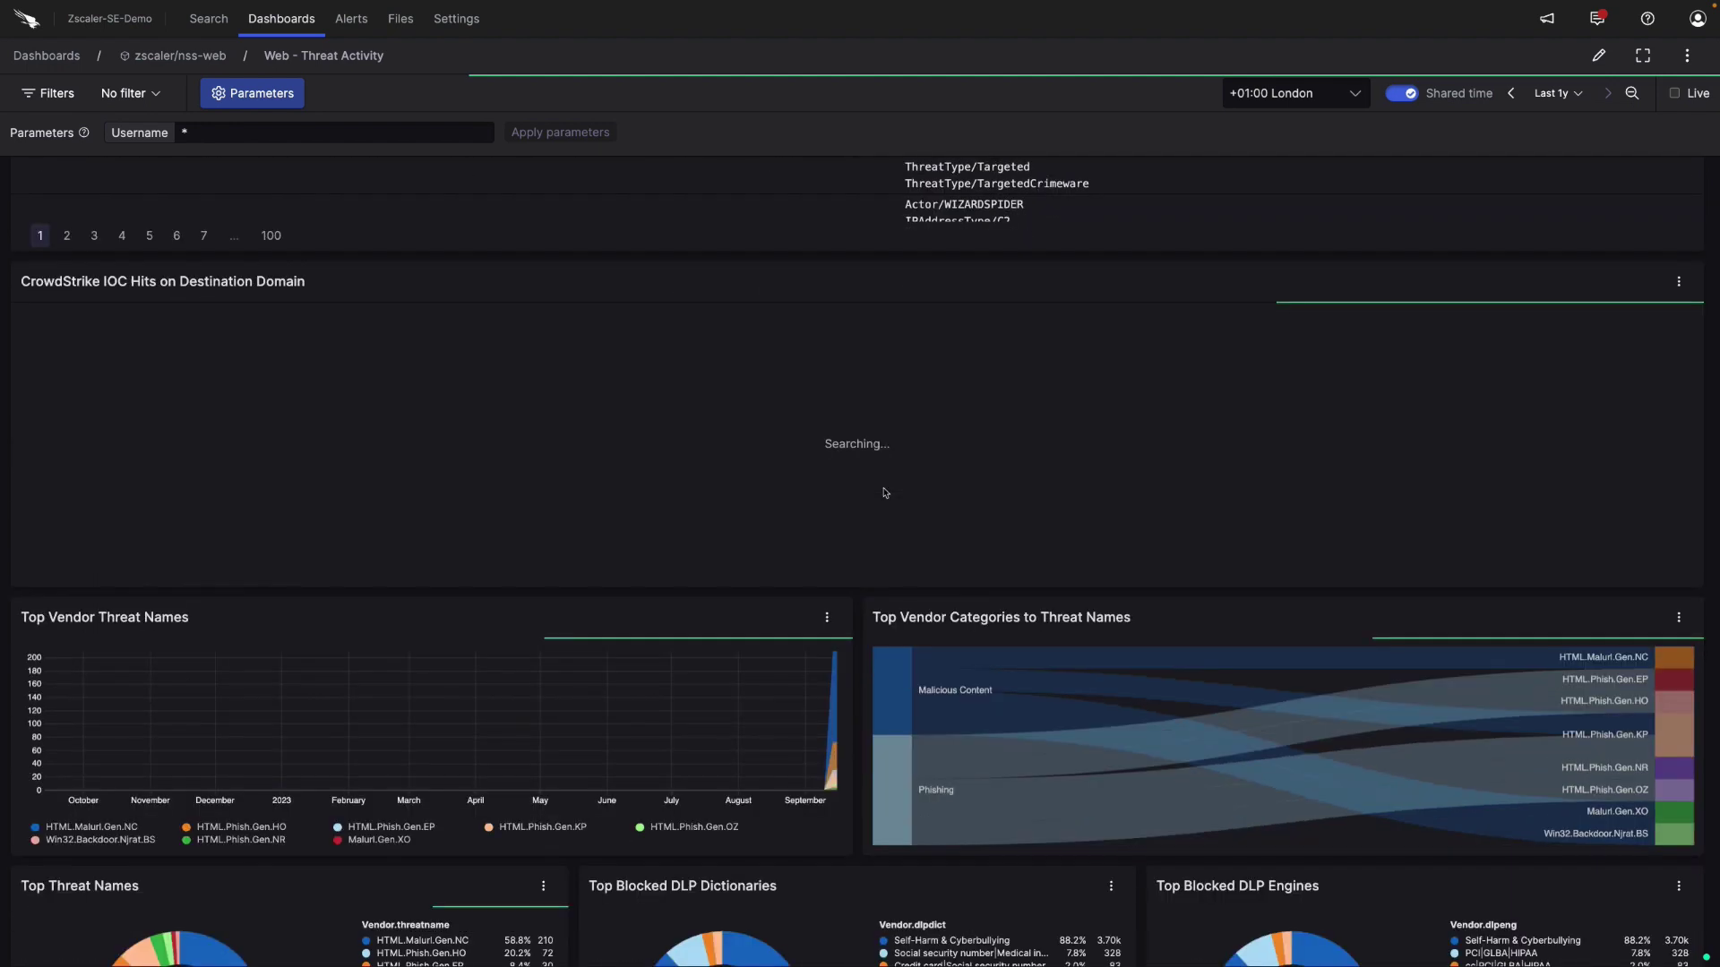
scroll(885, 492, "down", 3)
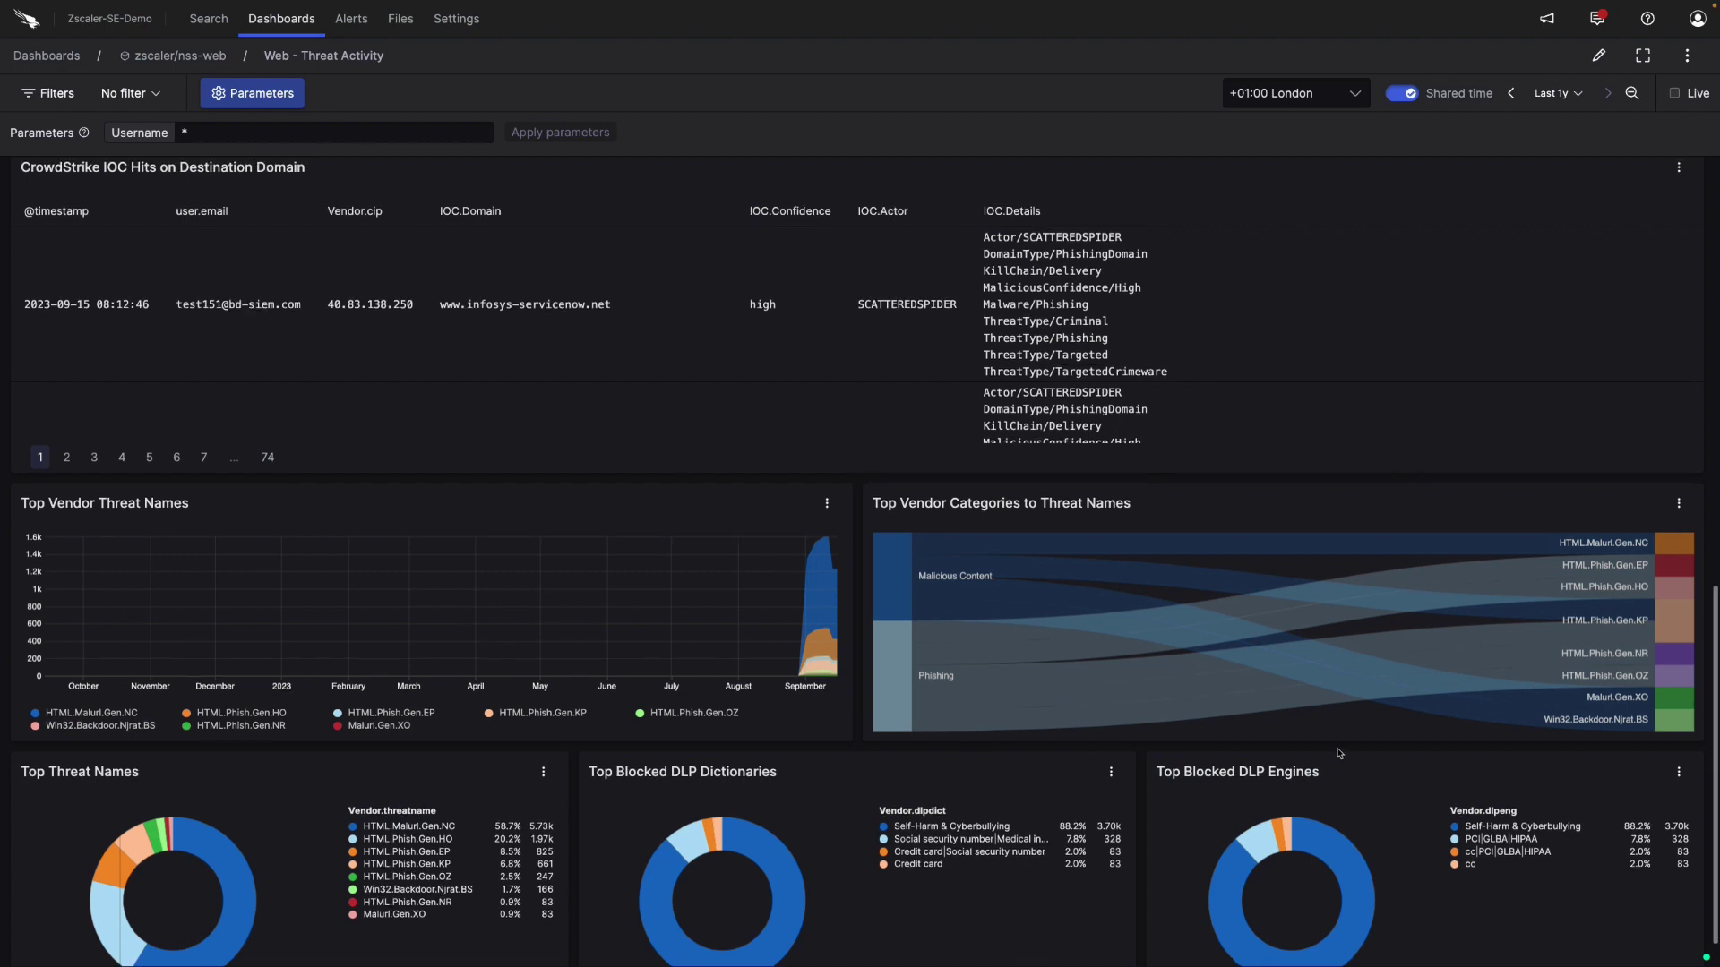
scroll(1338, 751, "up", 1)
scroll(1338, 751, "down", 2)
scroll(1336, 745, "up", 3)
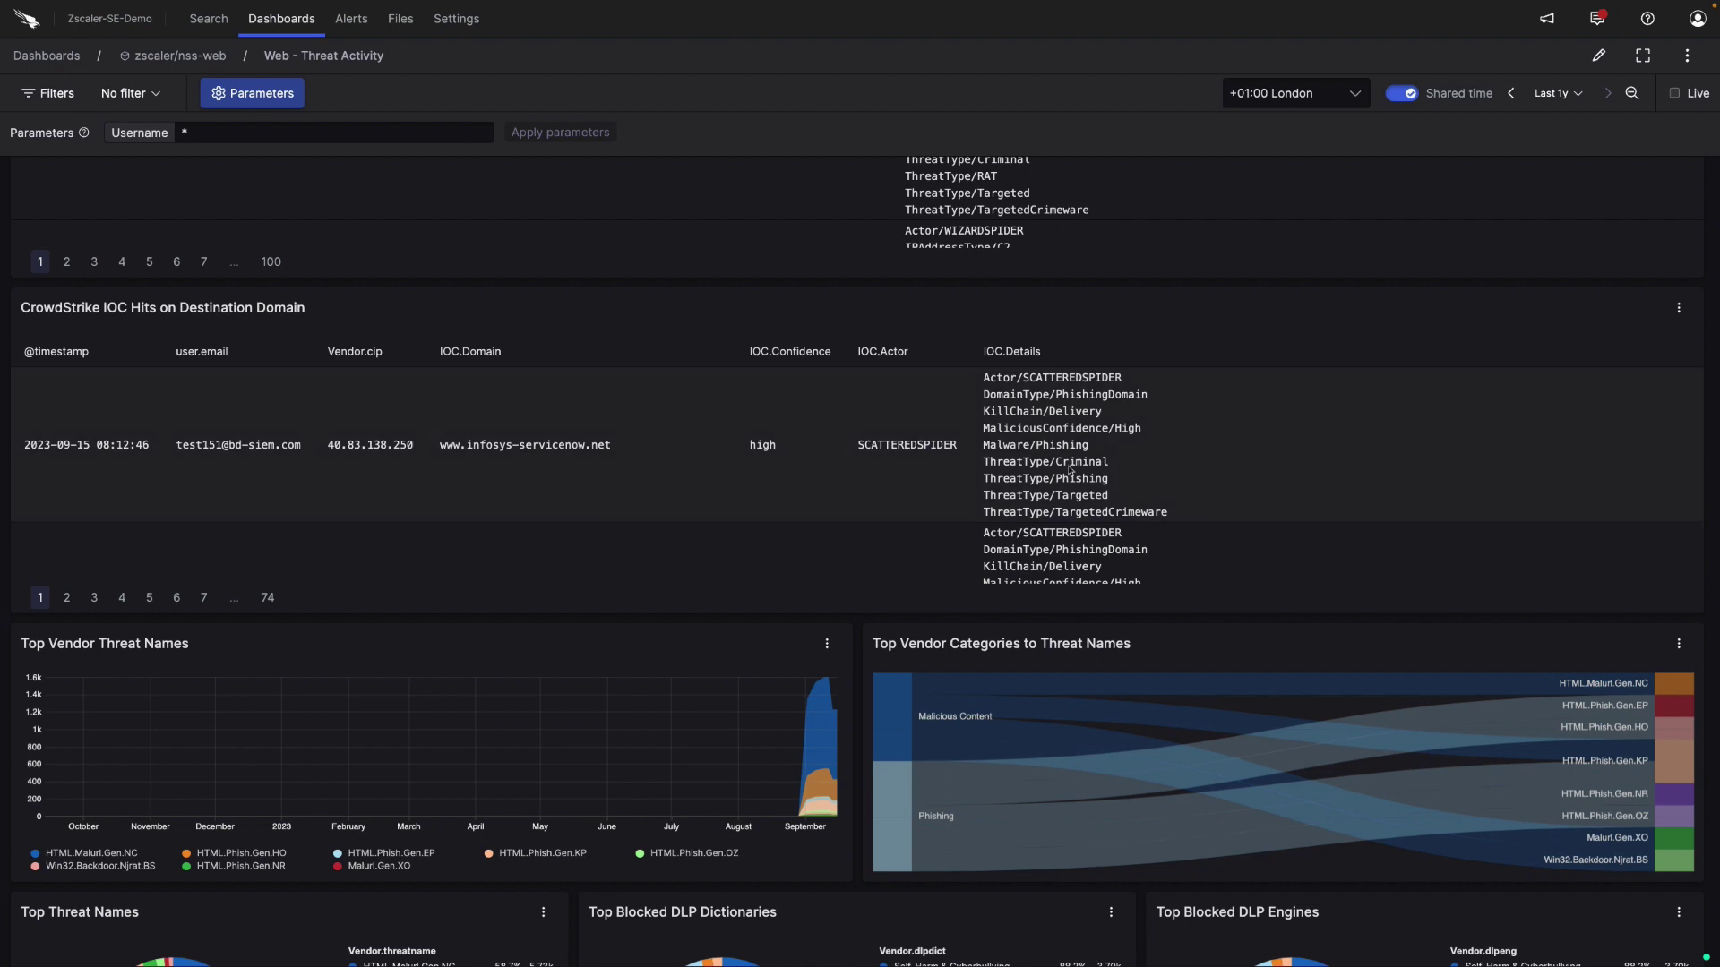
scroll(985, 487, "down", 2)
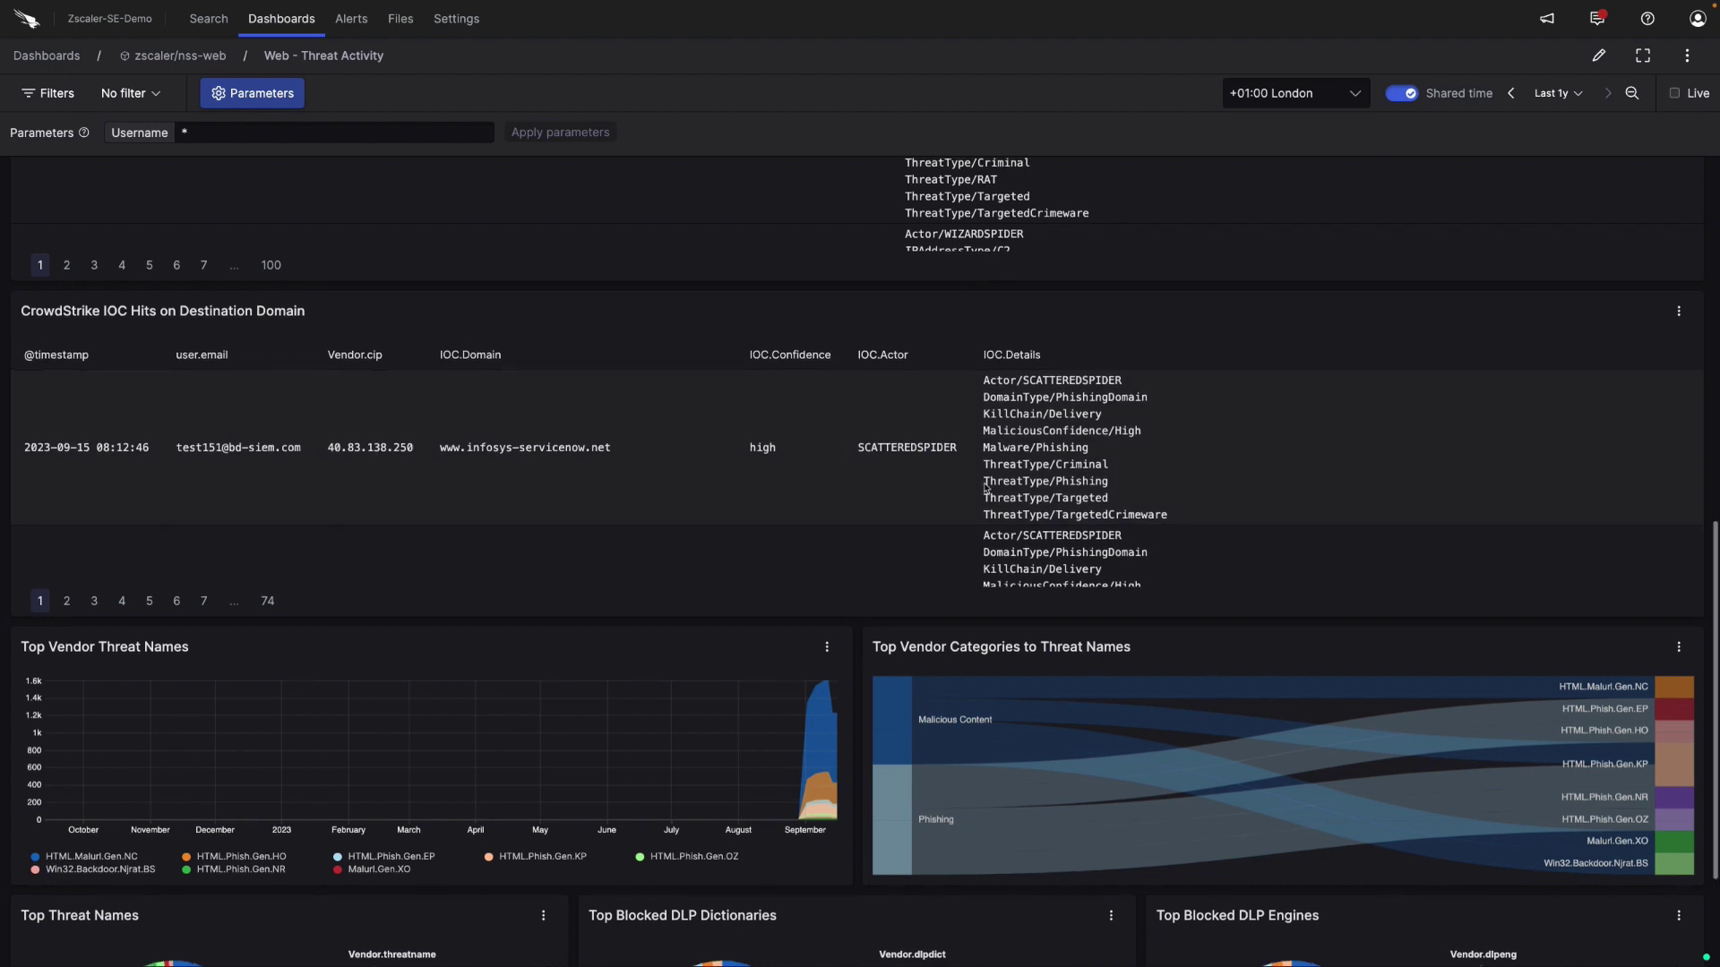
scroll(986, 757, "down", 2)
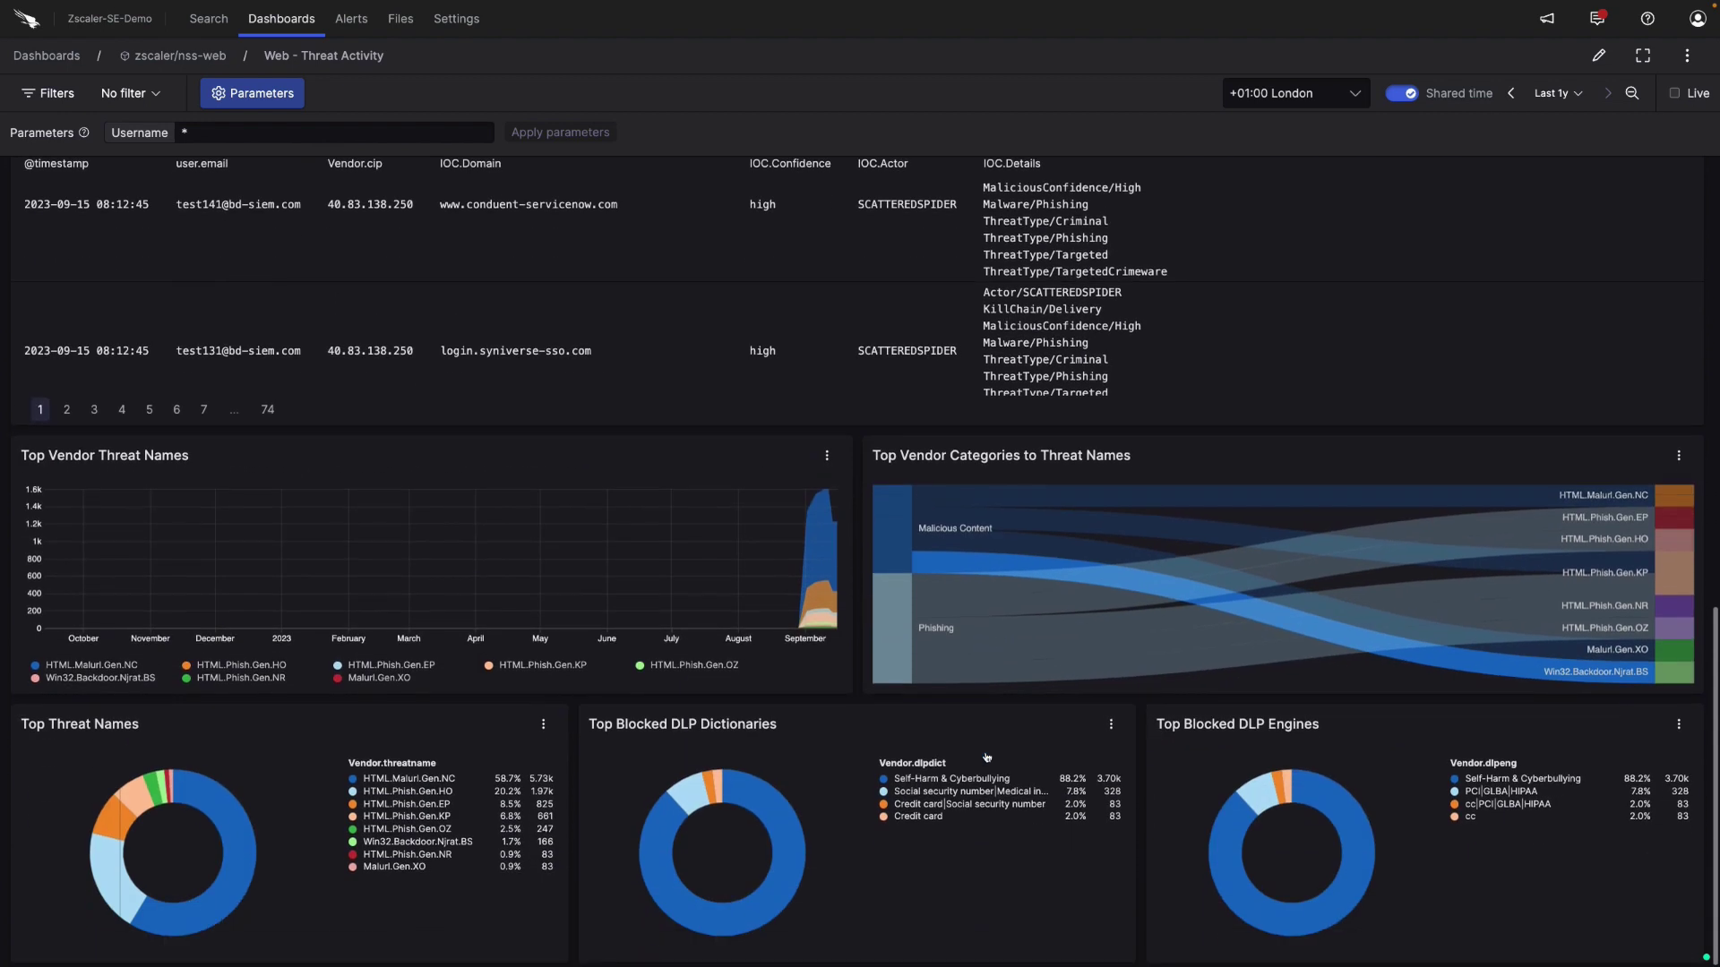
scroll(986, 757, "up", 1)
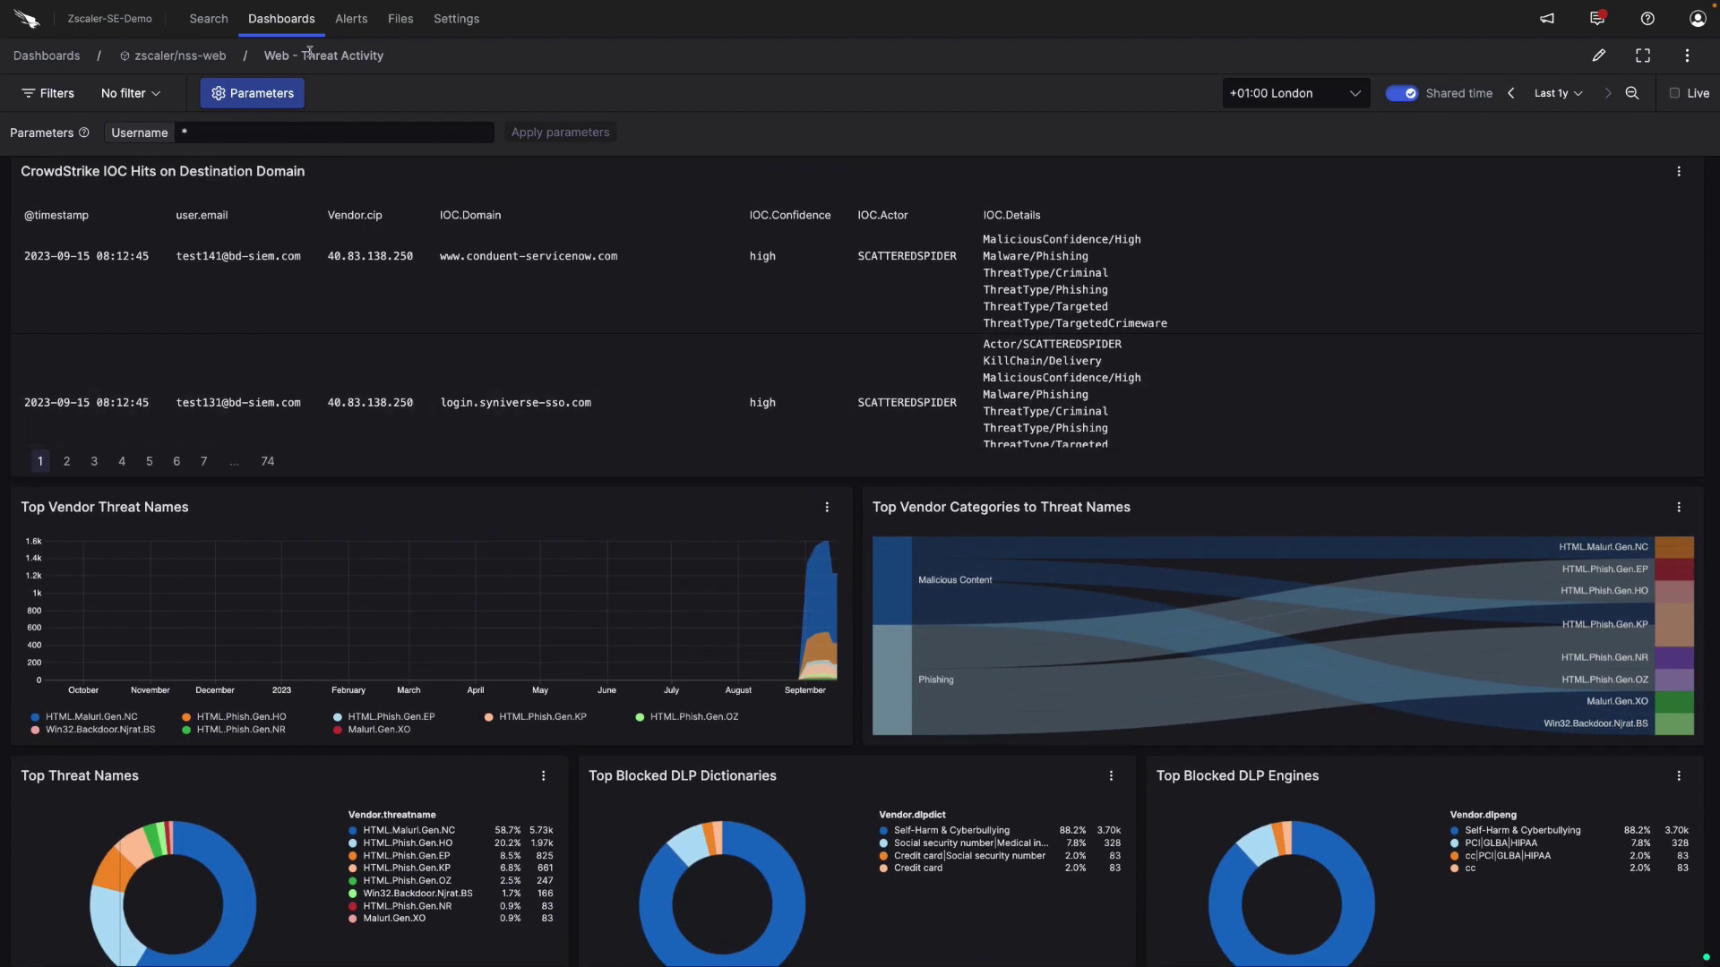
Step: Open the Web - Web Activity dashboard, scroll to Top User Agents, and select the Username parameter
left_click(291, 23)
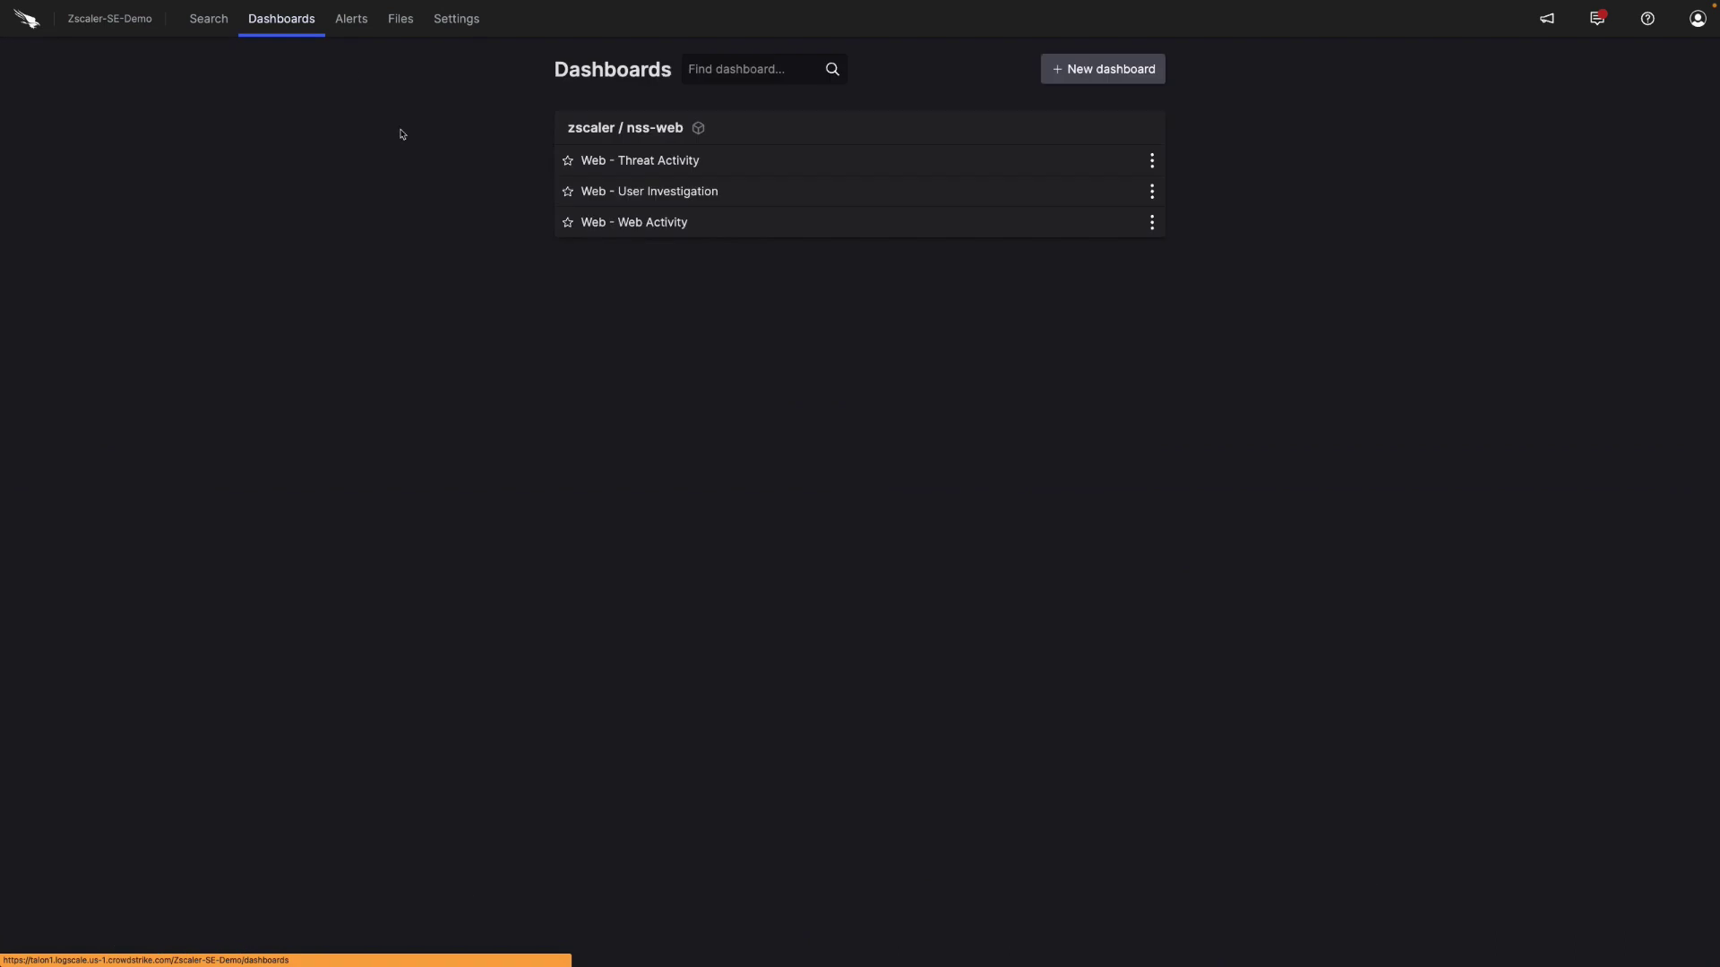
left_click(655, 225)
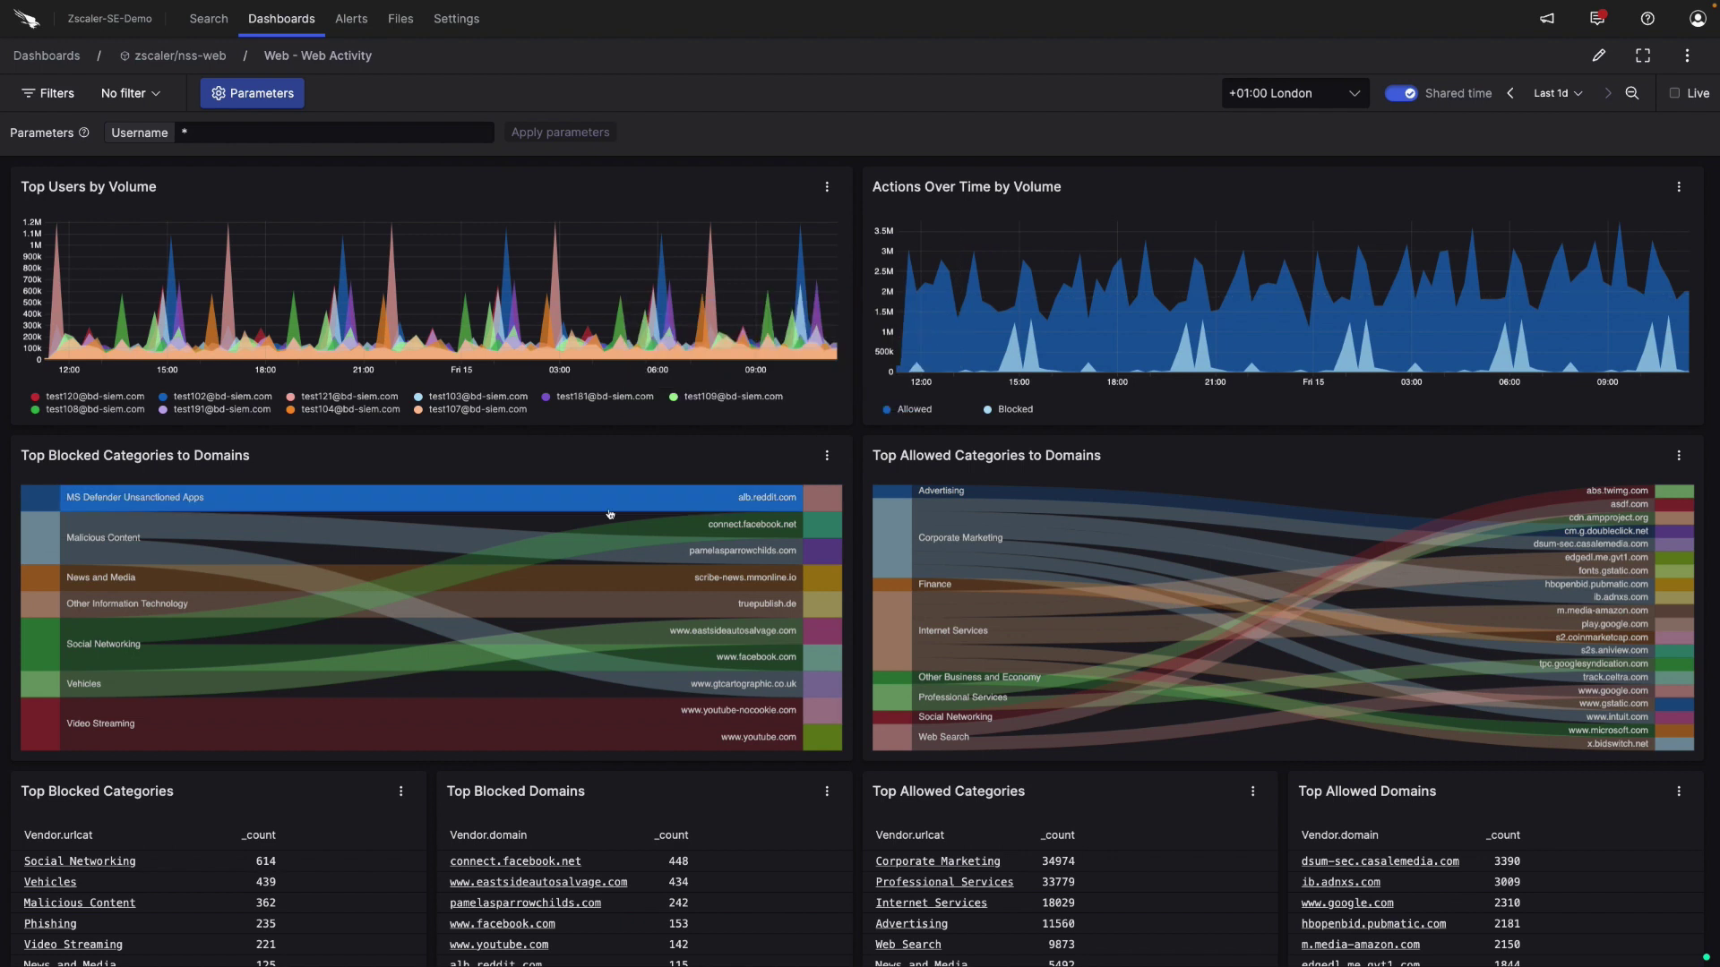
mouse_move(610, 514)
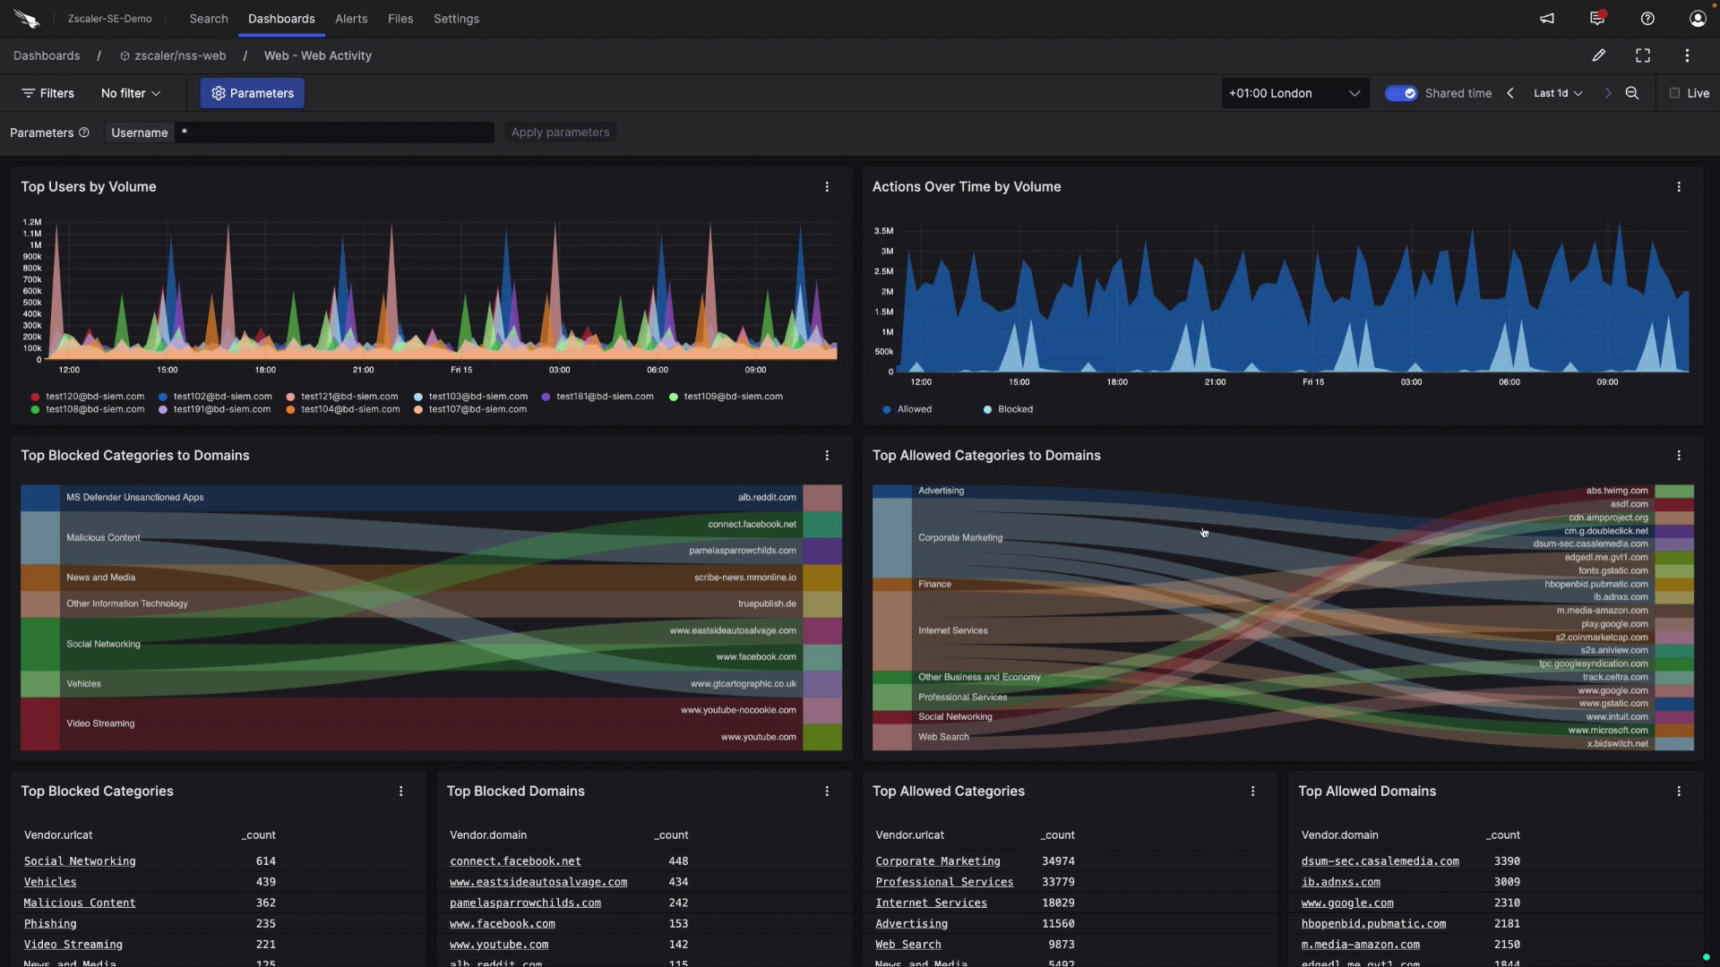
scroll(1204, 533, "down", 3)
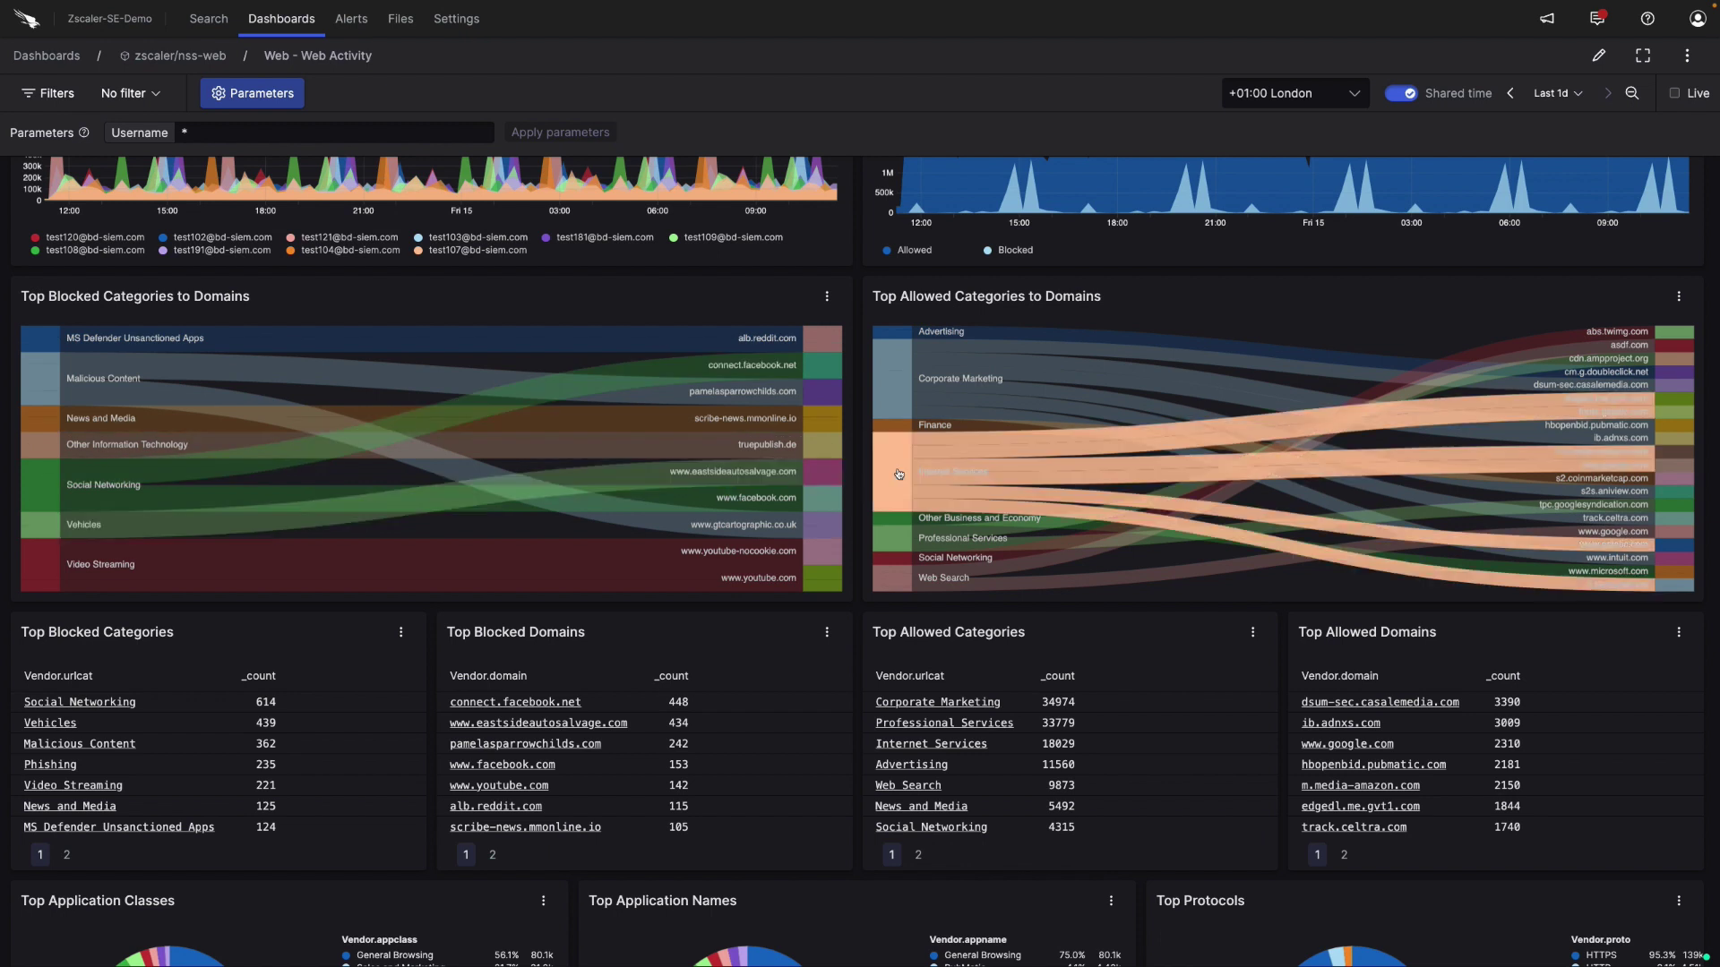
scroll(926, 495, "down", 1)
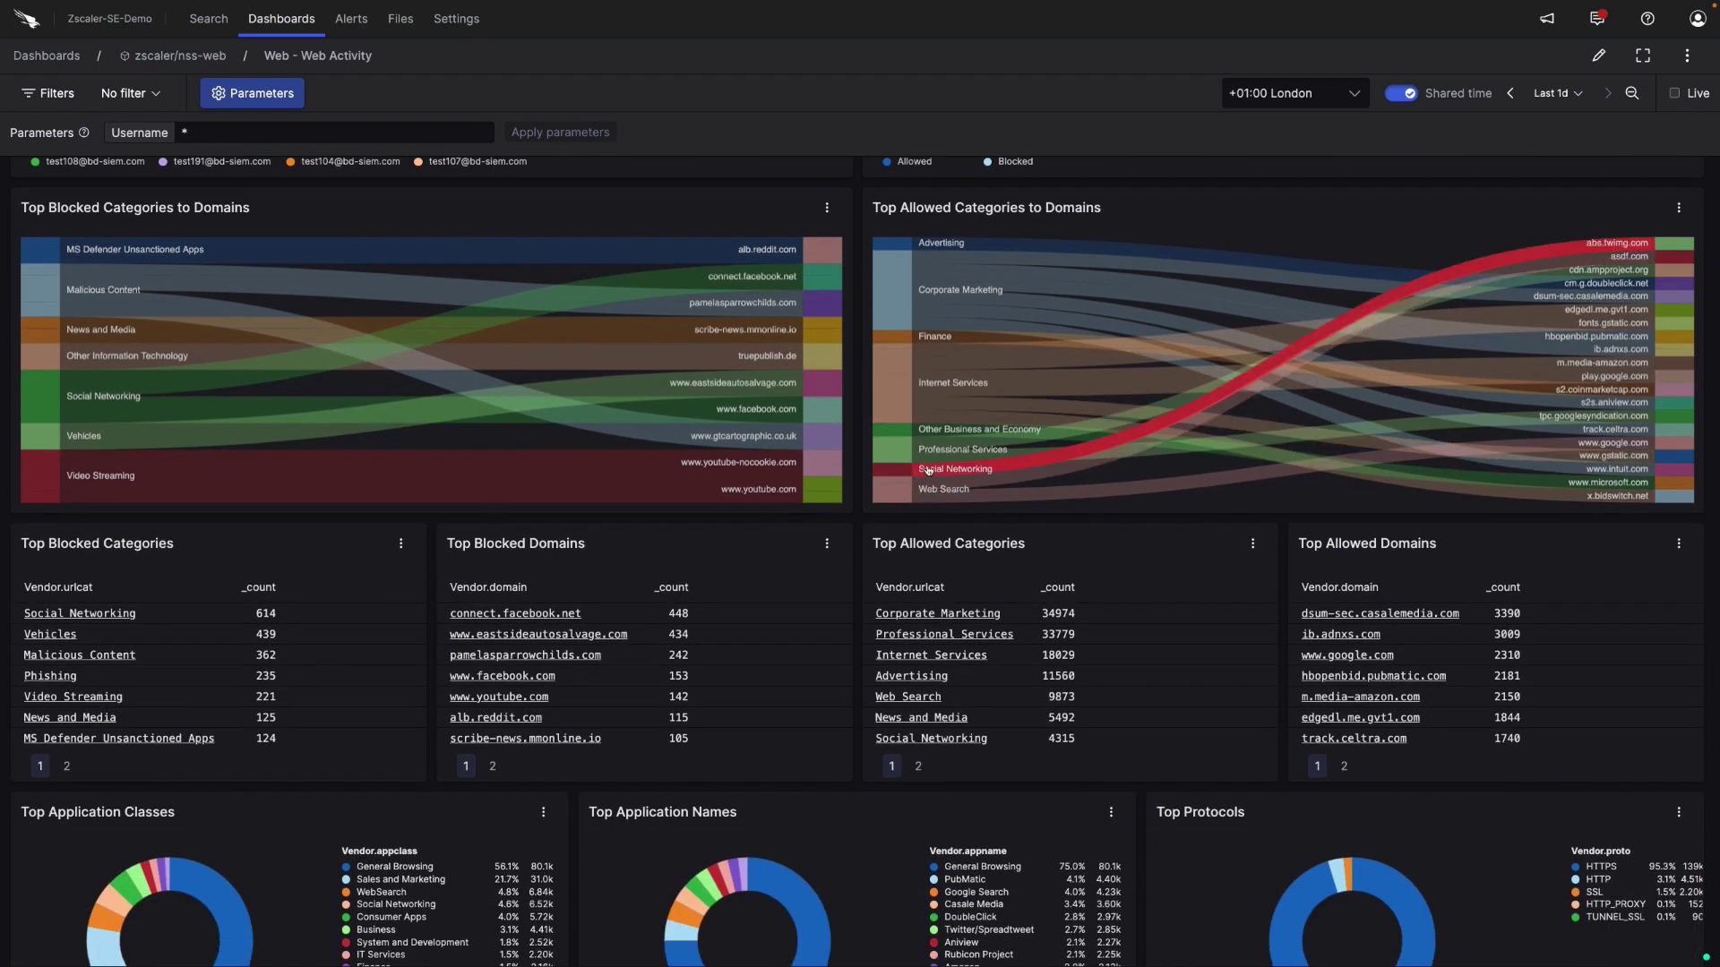
scroll(927, 479, "down", 2)
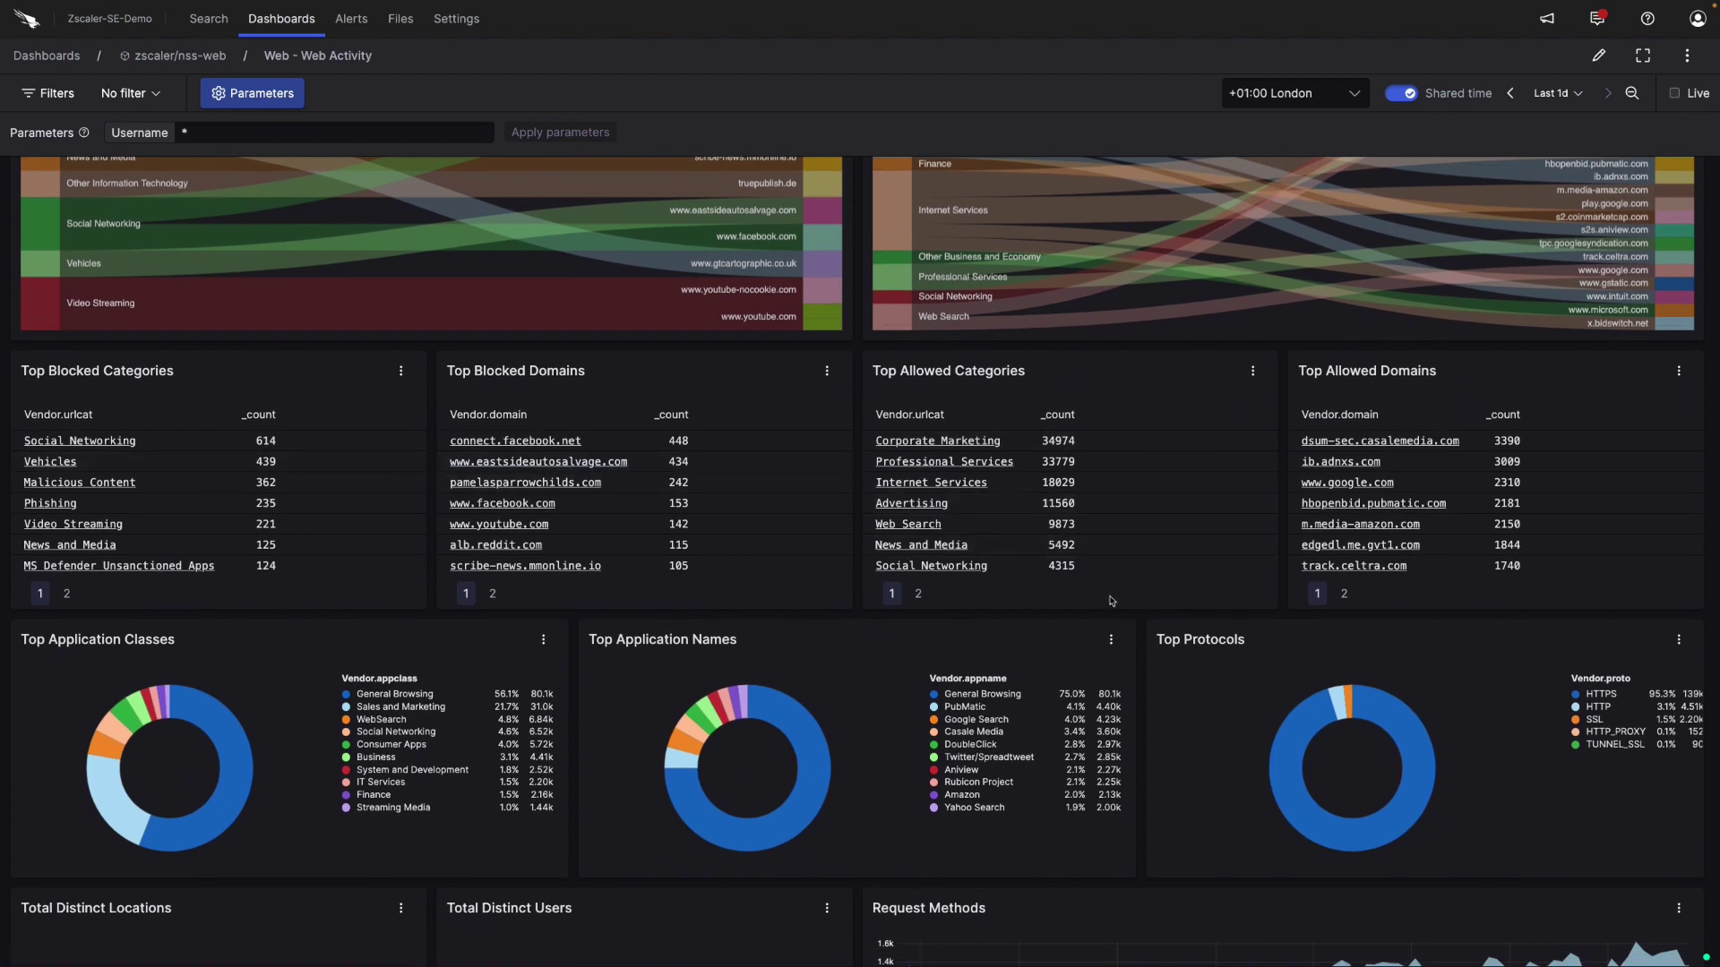
scroll(1111, 609, "down", 1)
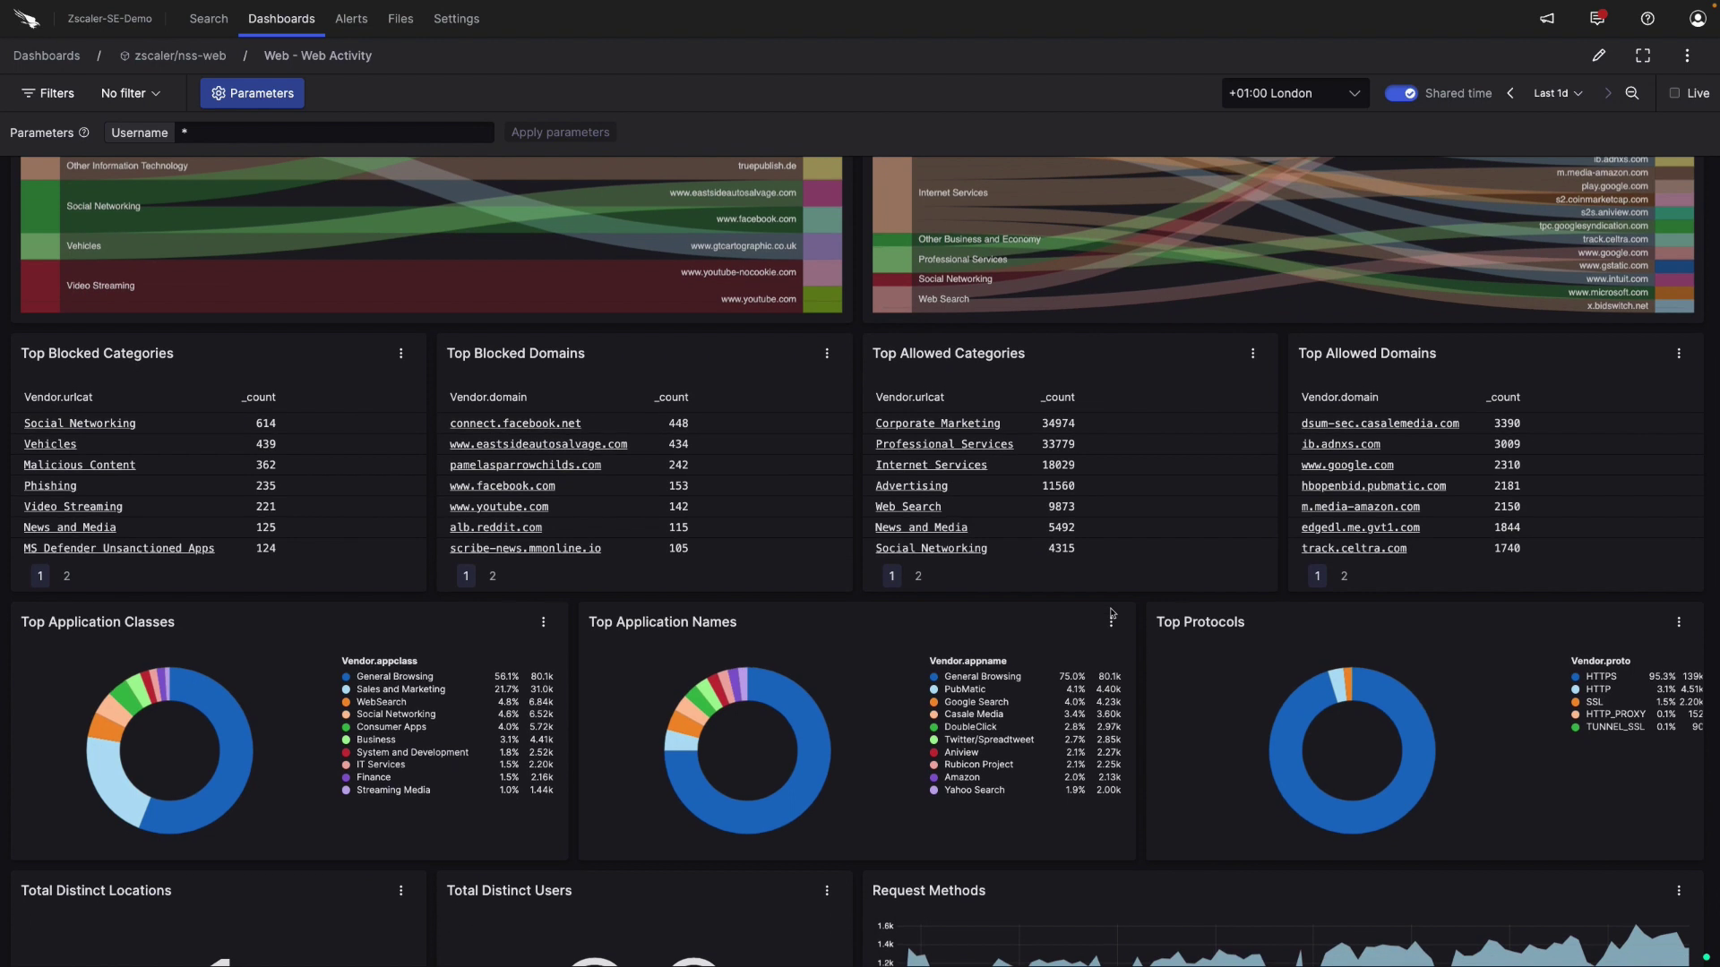
scroll(1112, 612, "down", 3)
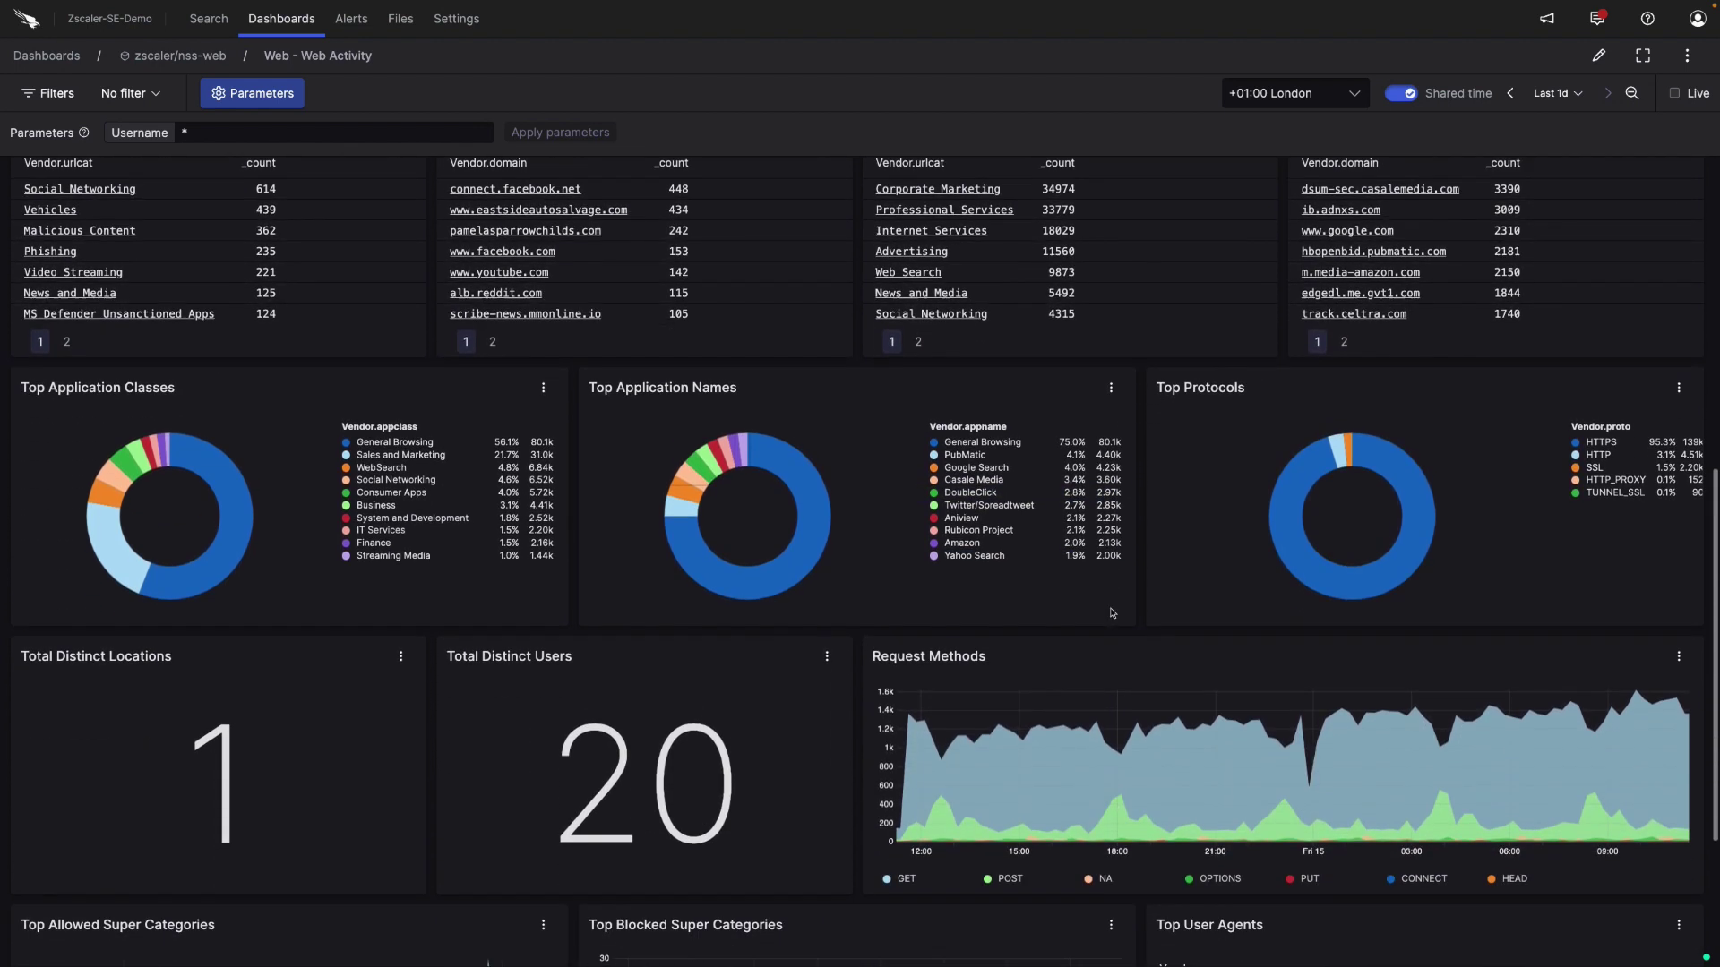
scroll(1111, 613, "down", 2)
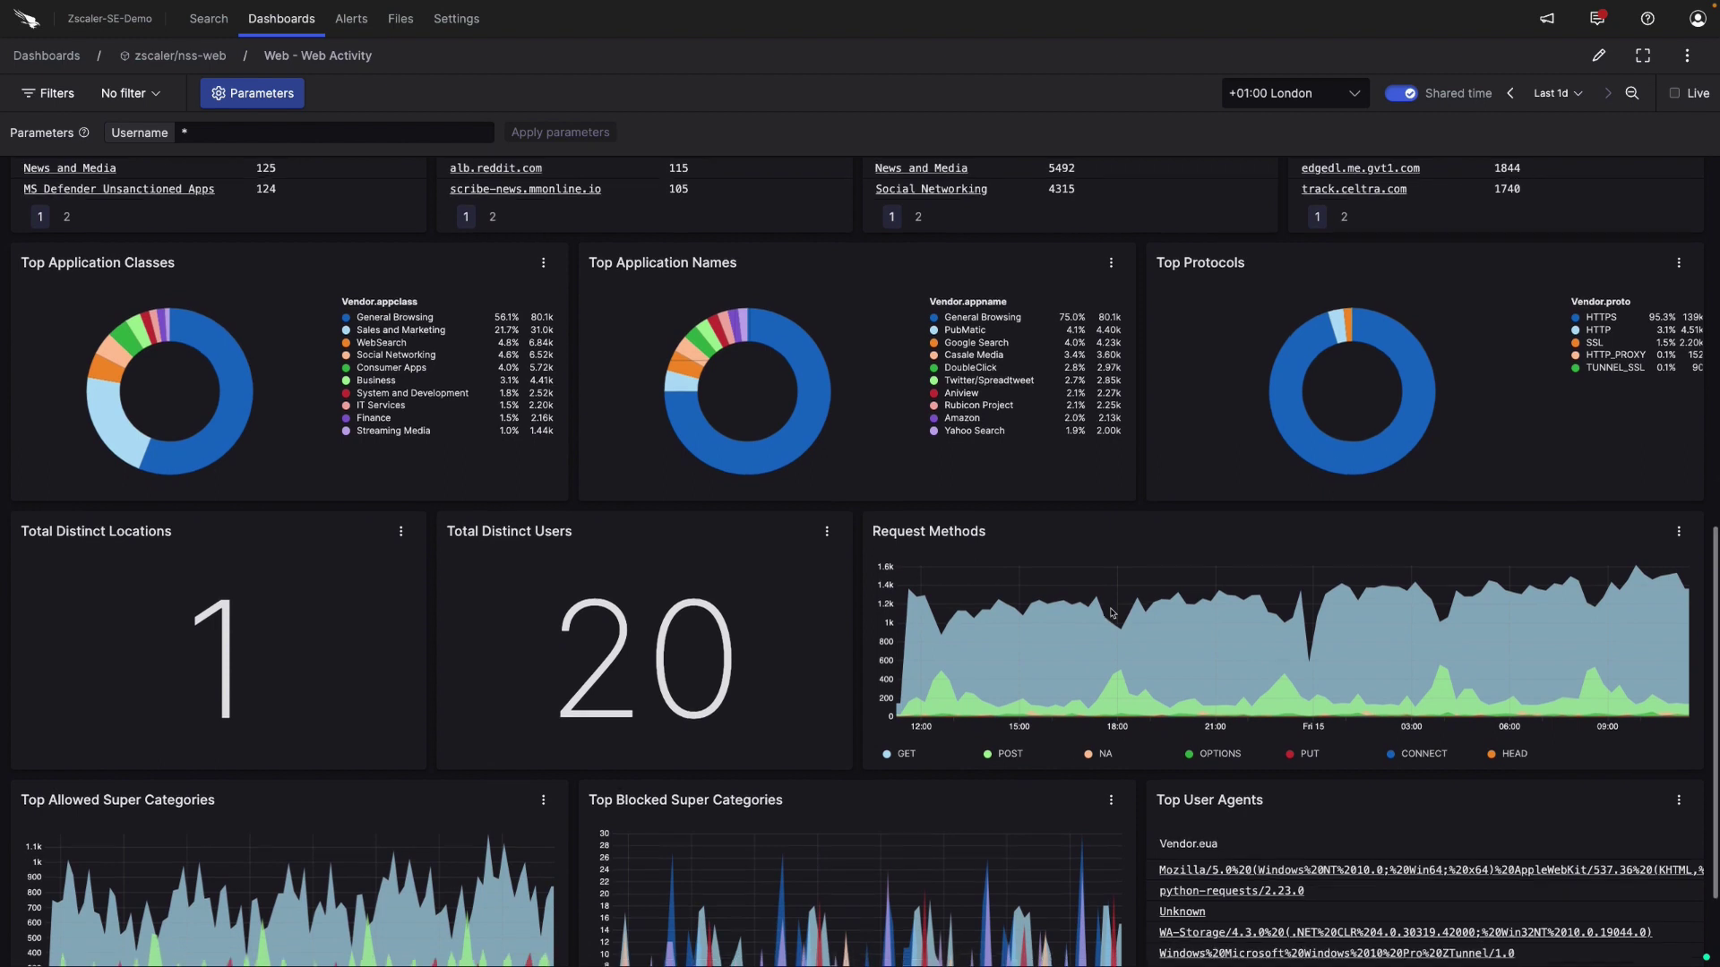
scroll(1112, 613, "down", 2)
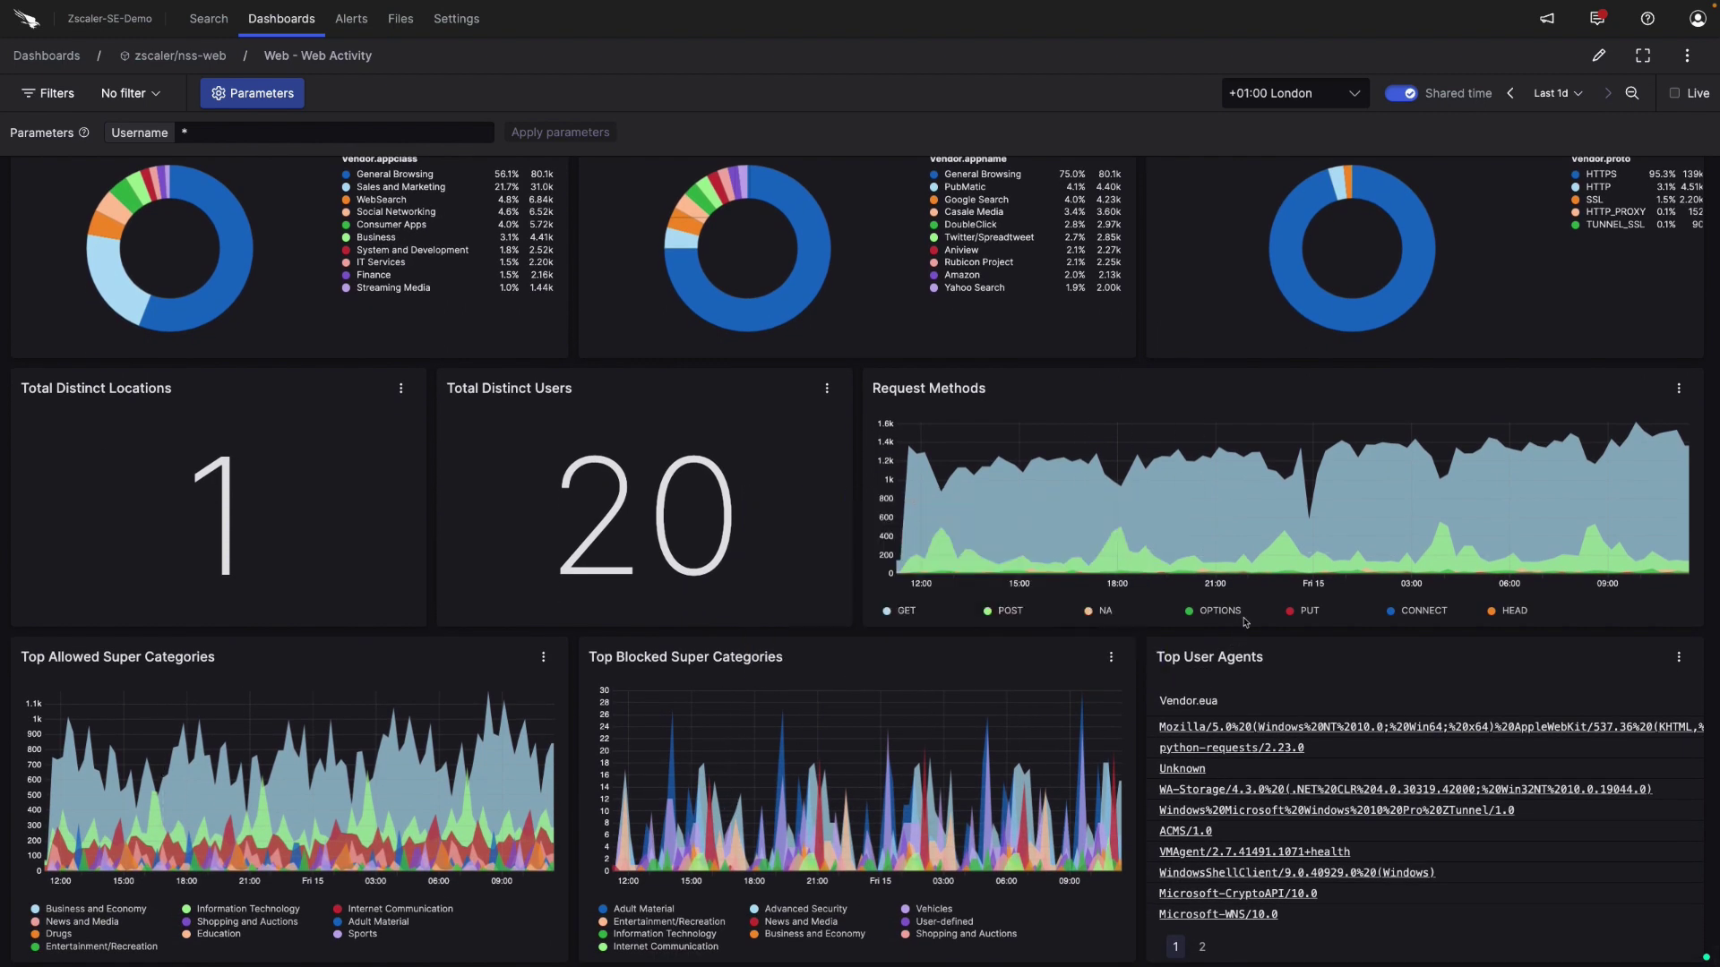
left_click(348, 126)
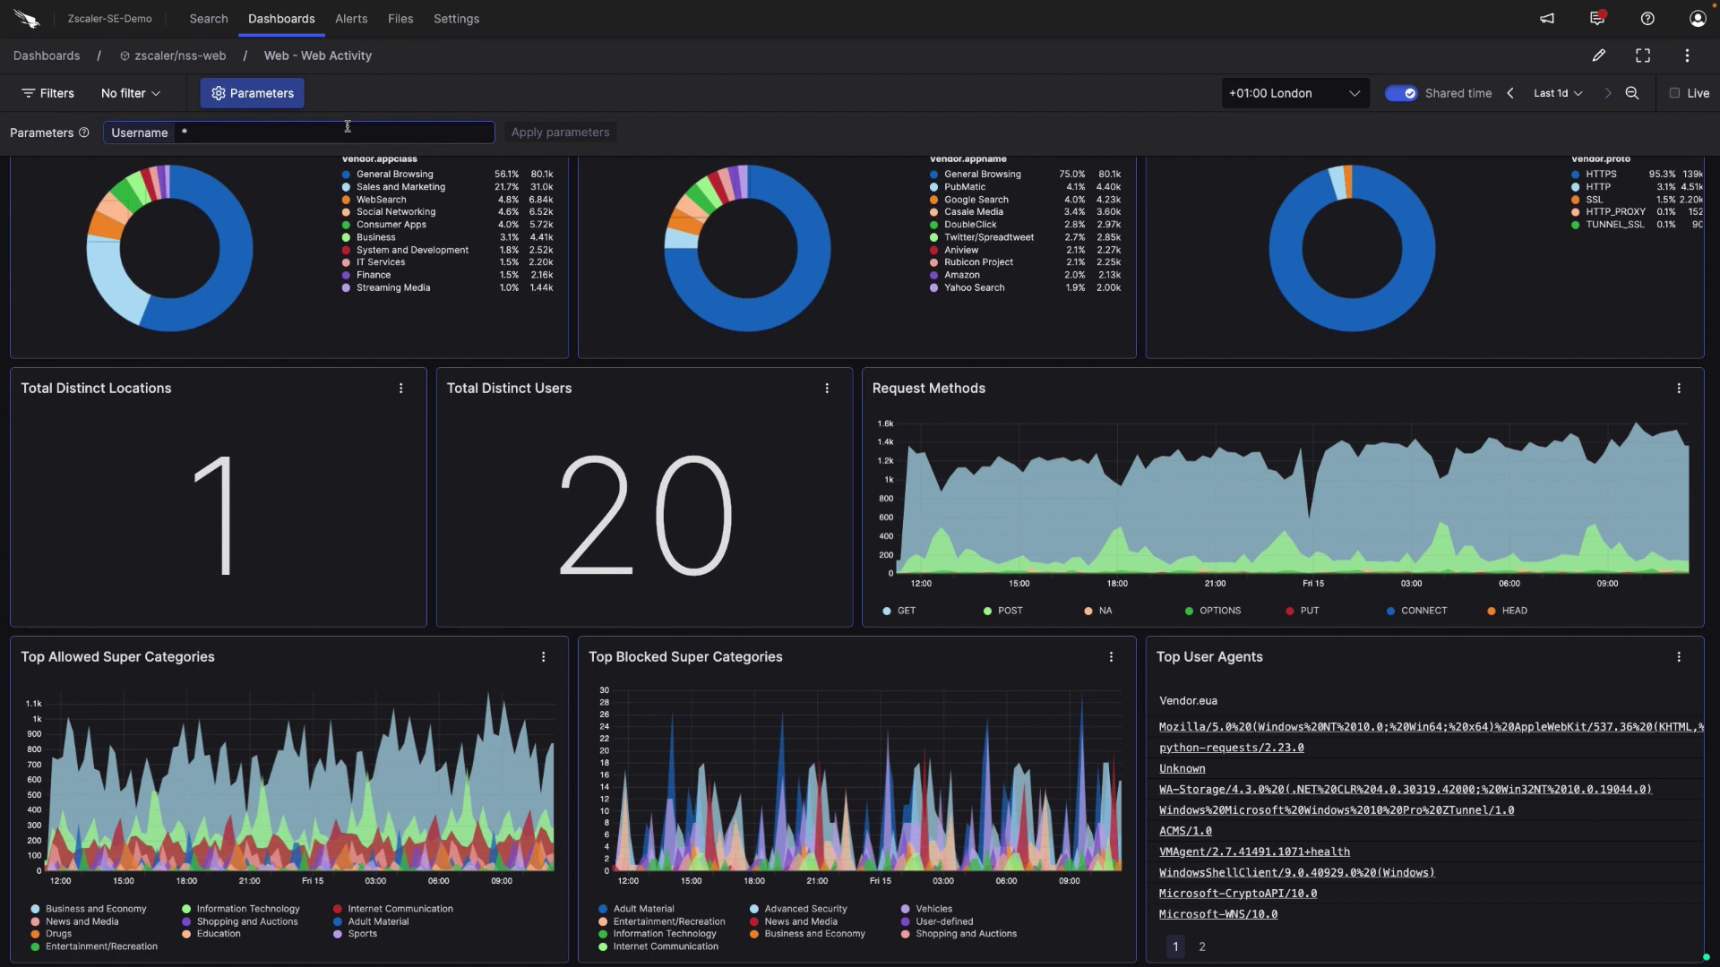
Step: Under Settings, show the installed zscaler/nss-web package's assets: 34 queries, 3 dashboards, 1 interaction
left_click(456, 19)
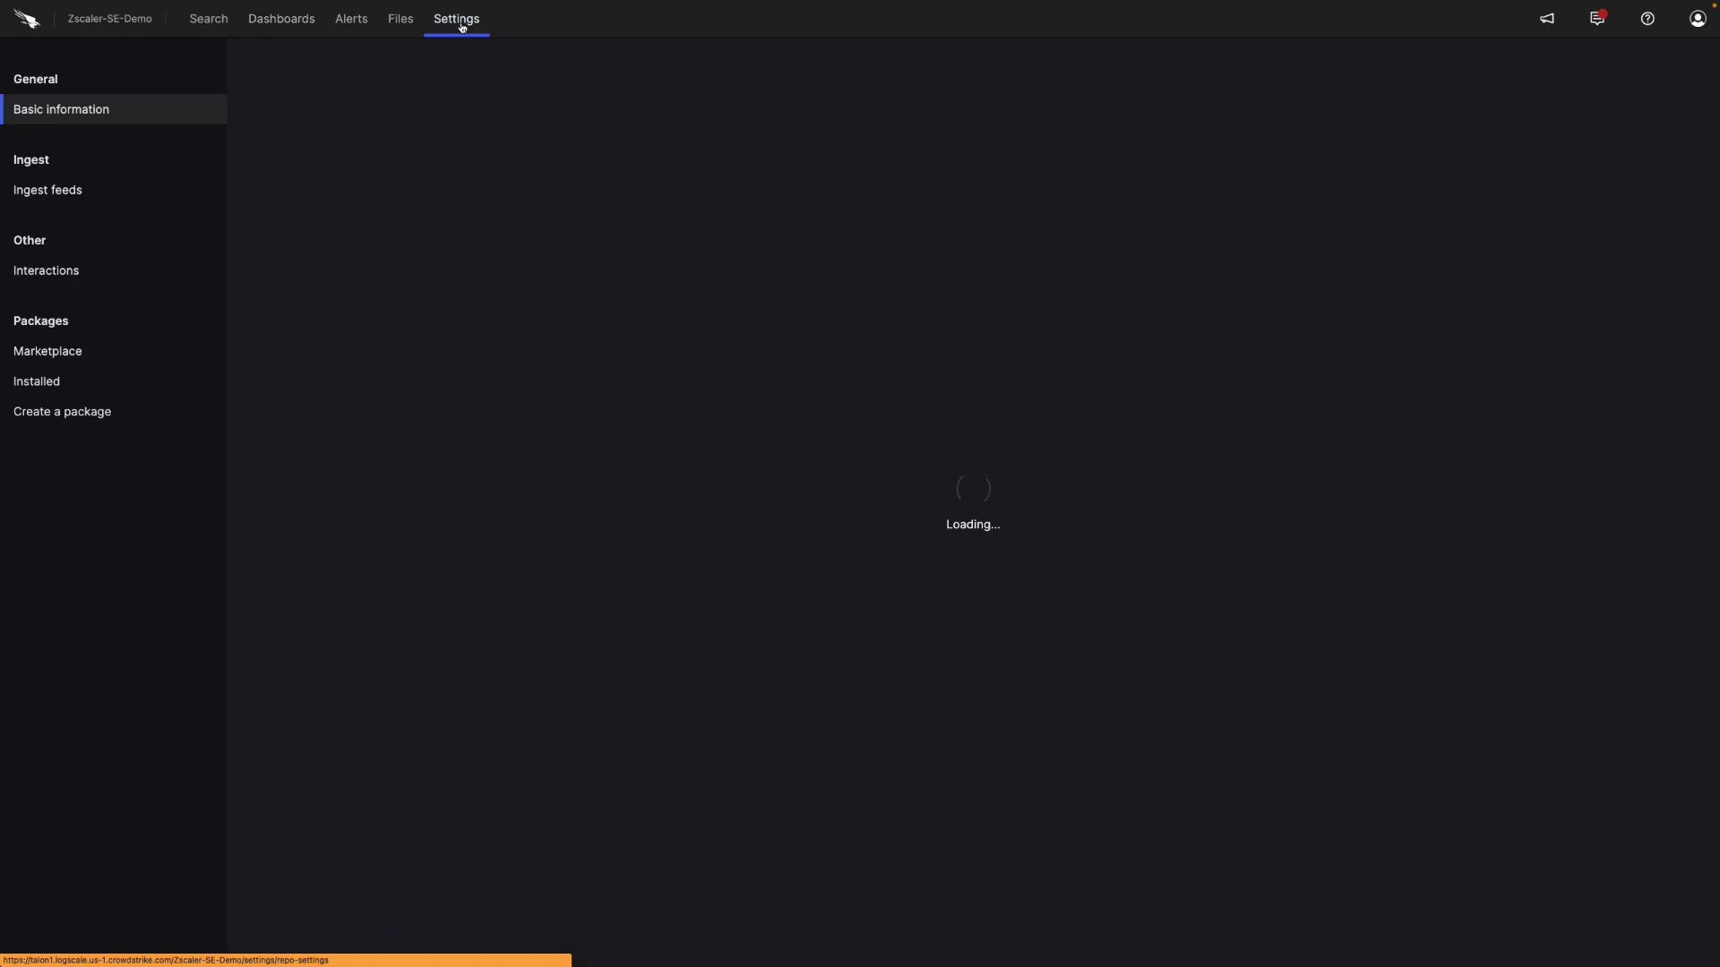
scroll(601, 501, "down", 10)
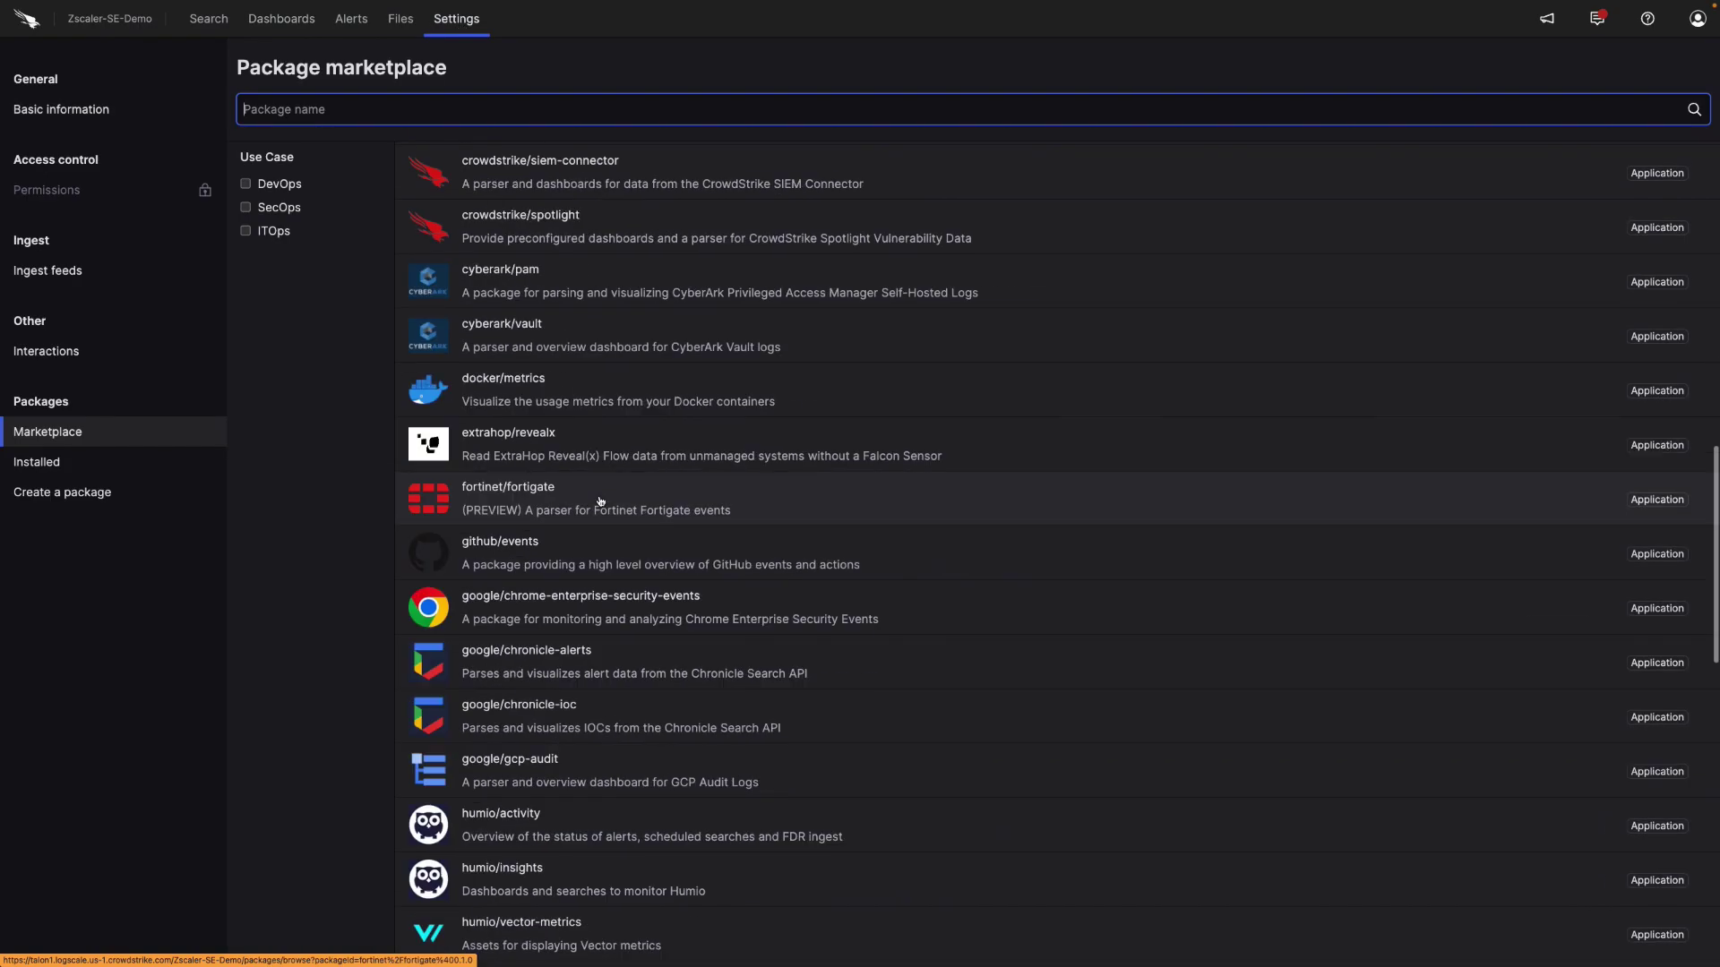
left_click(103, 464)
left_click(993, 172)
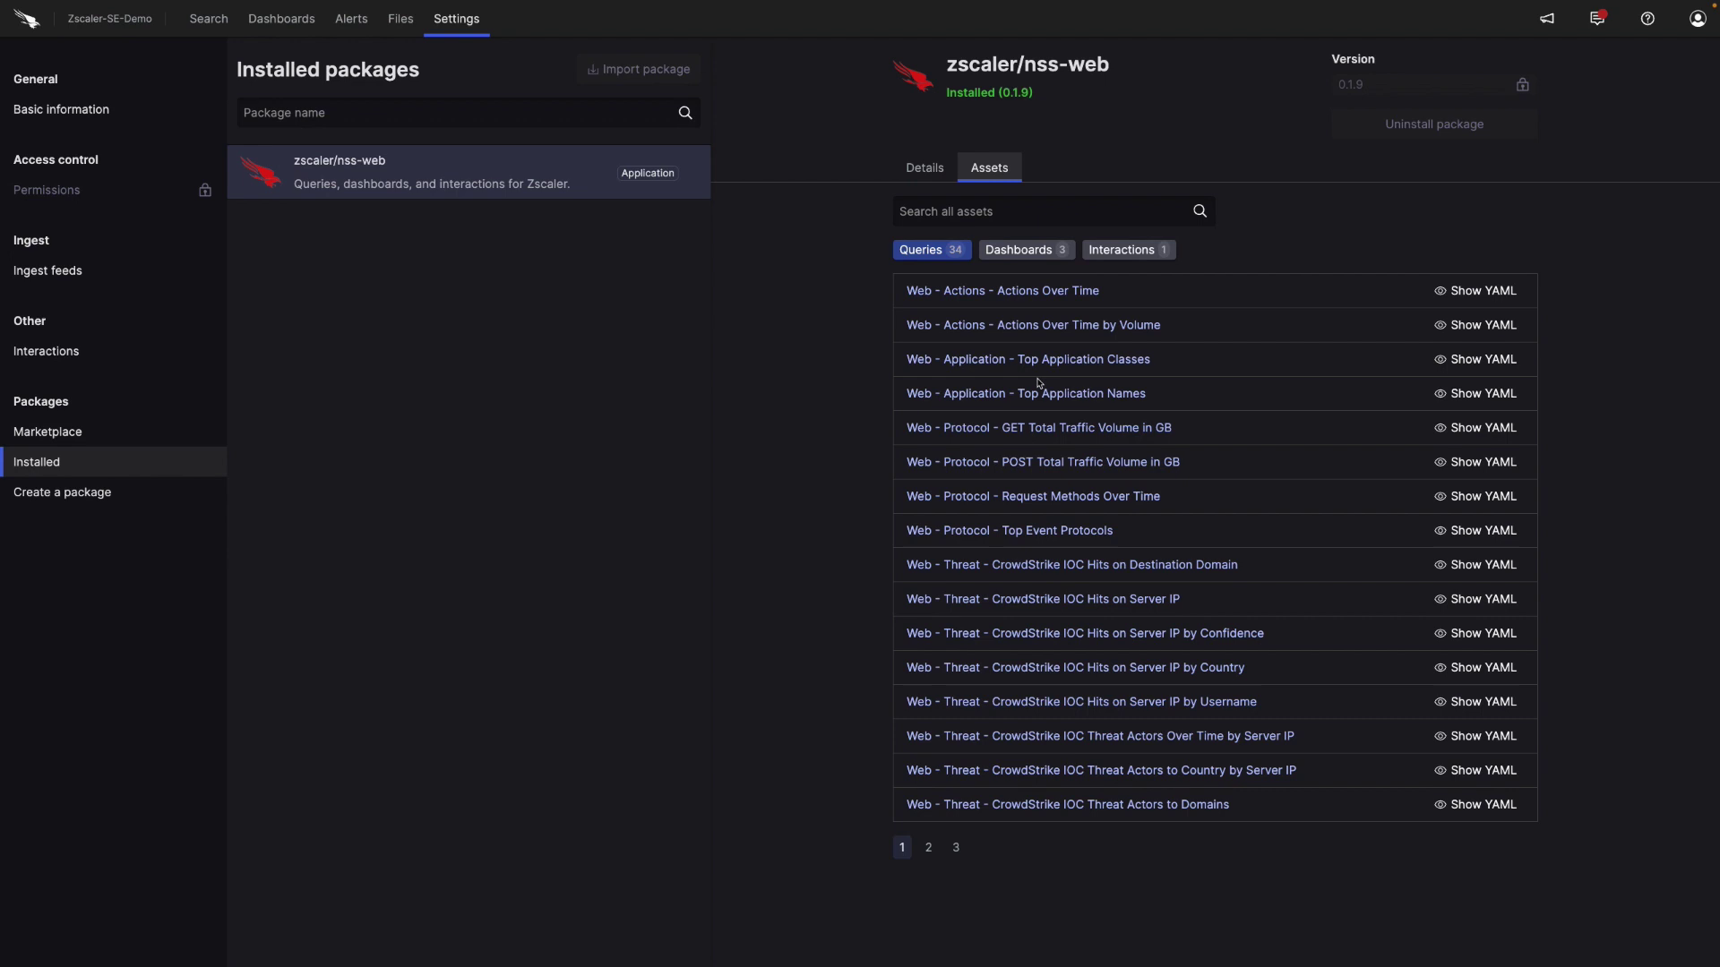